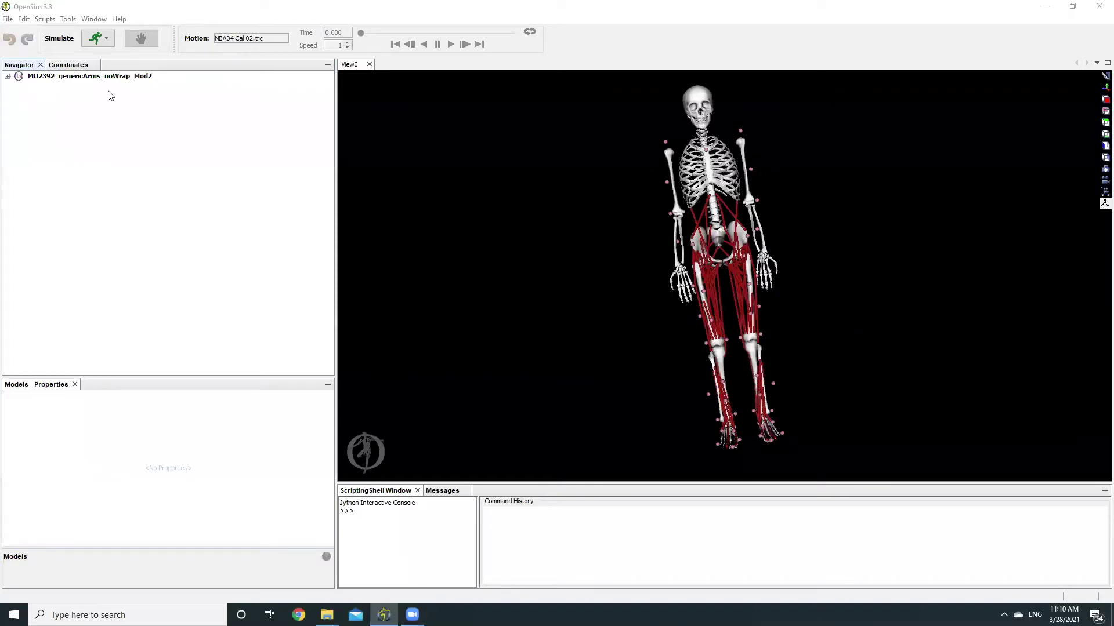
Select the MU2392_genericArms_noWrap_Mod2 model, focus View0, and bring up the Tools menu
left_click(73, 77)
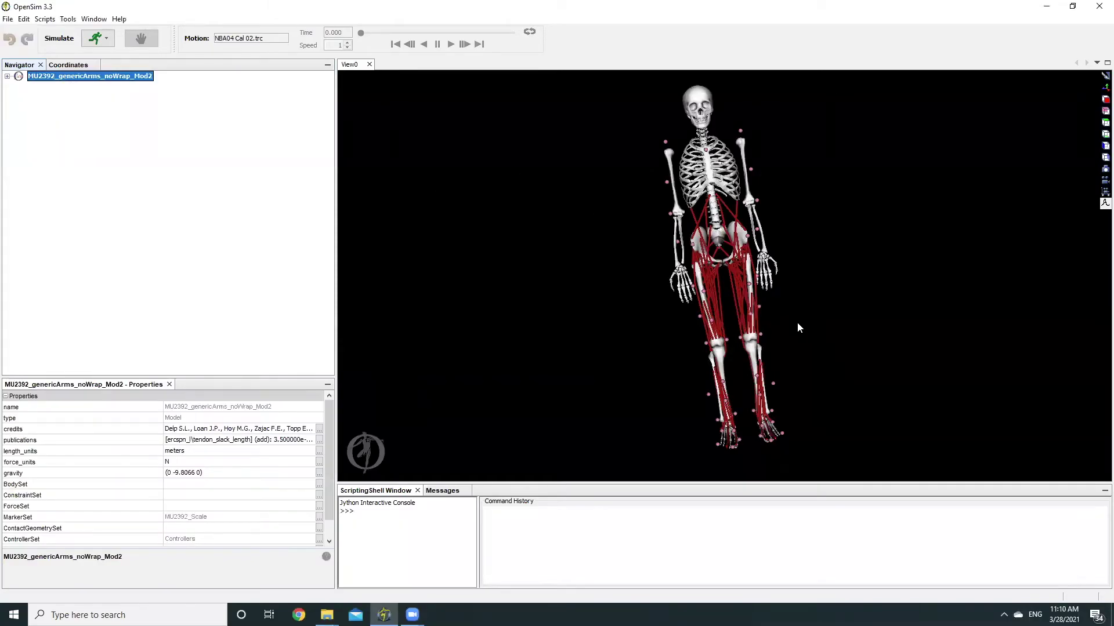
left_click(455, 210)
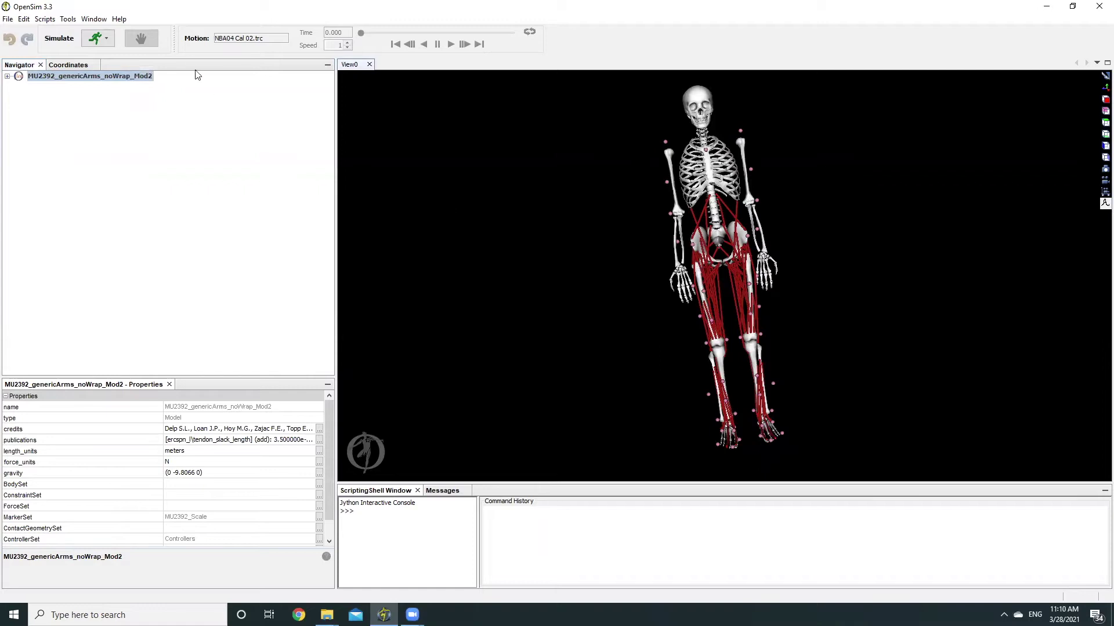
left_click(68, 21)
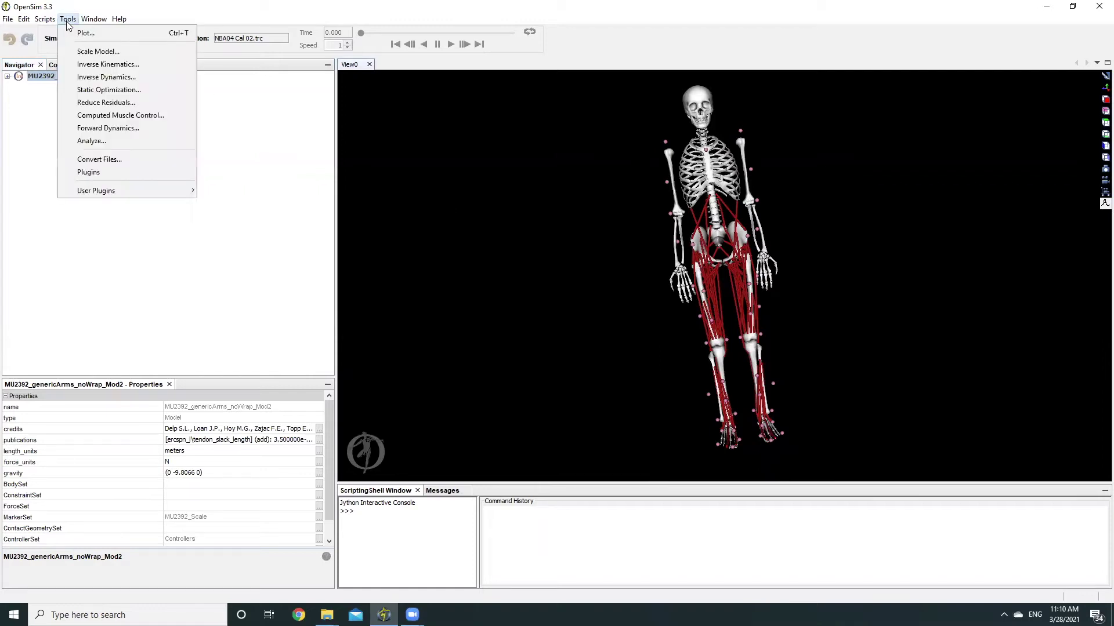
Start the Scale Tool with Preserve mass distribution and marker-data measurements enabled
left_click(118, 51)
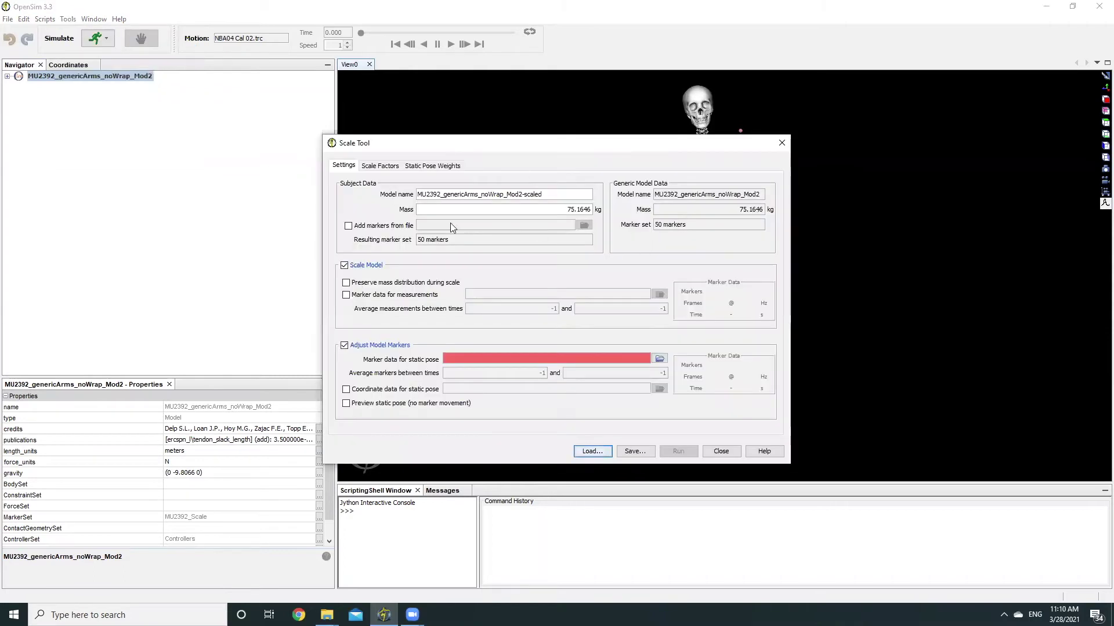
left_click(346, 283)
left_click(346, 295)
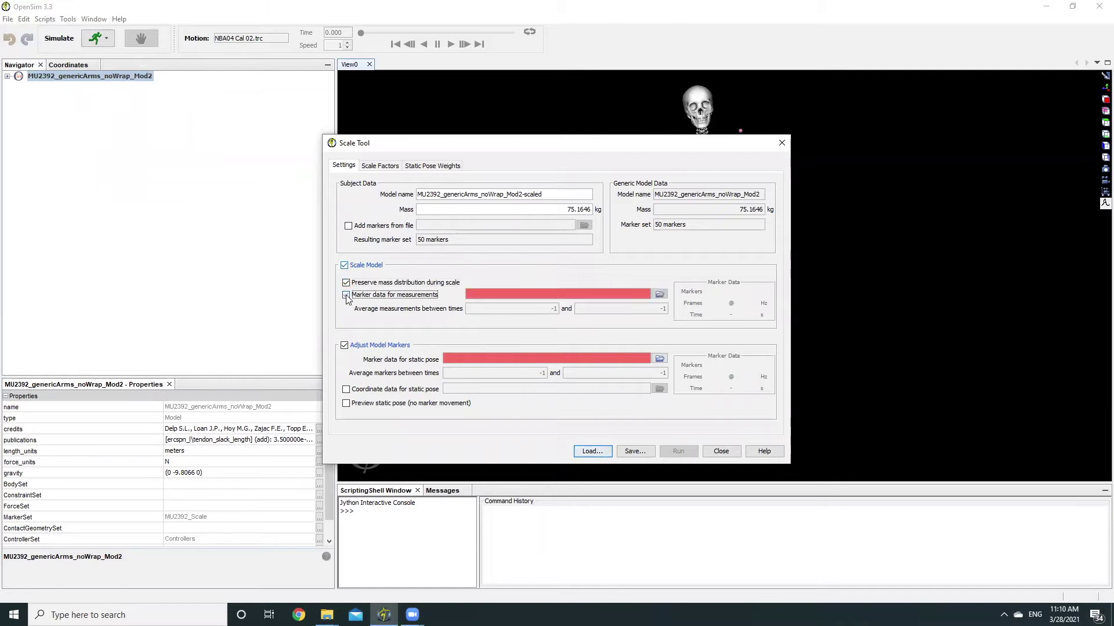
left_click_drag(560, 213, 608, 214)
Load NBA04 Cal 02.trc as both the measurement and static pose marker file
left_click(660, 295)
double_click(673, 263)
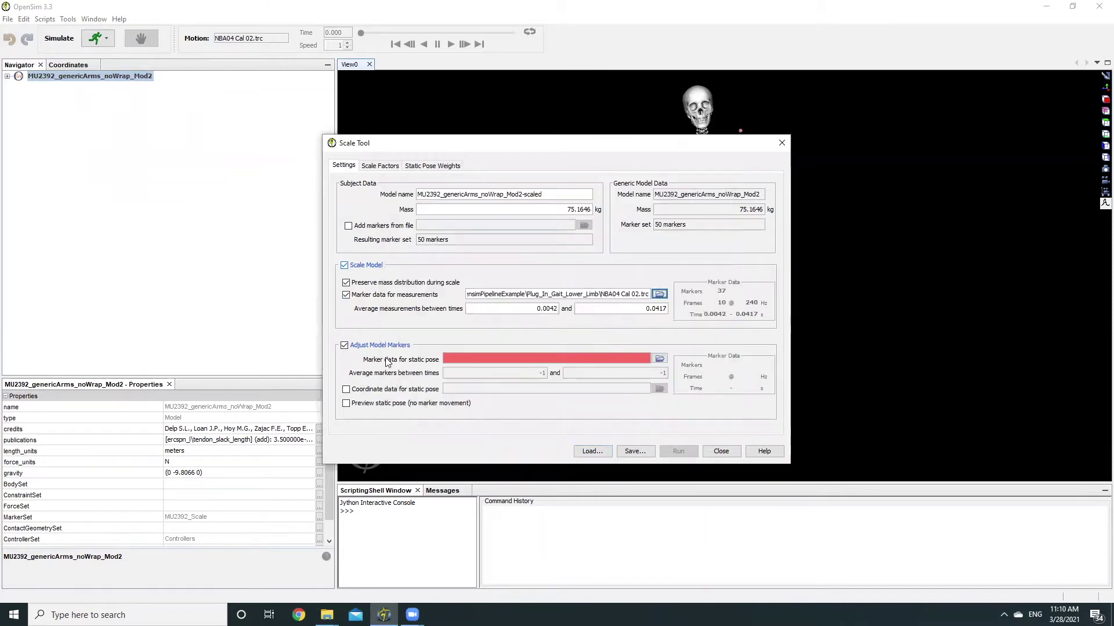
left_click(659, 359)
left_click(673, 262)
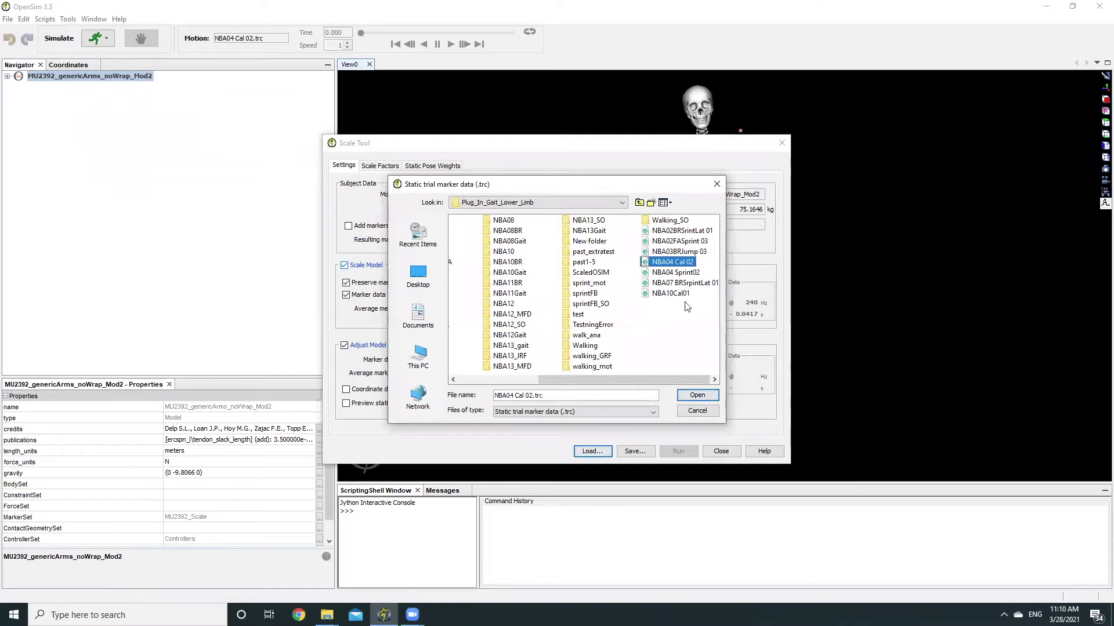
left_click(697, 396)
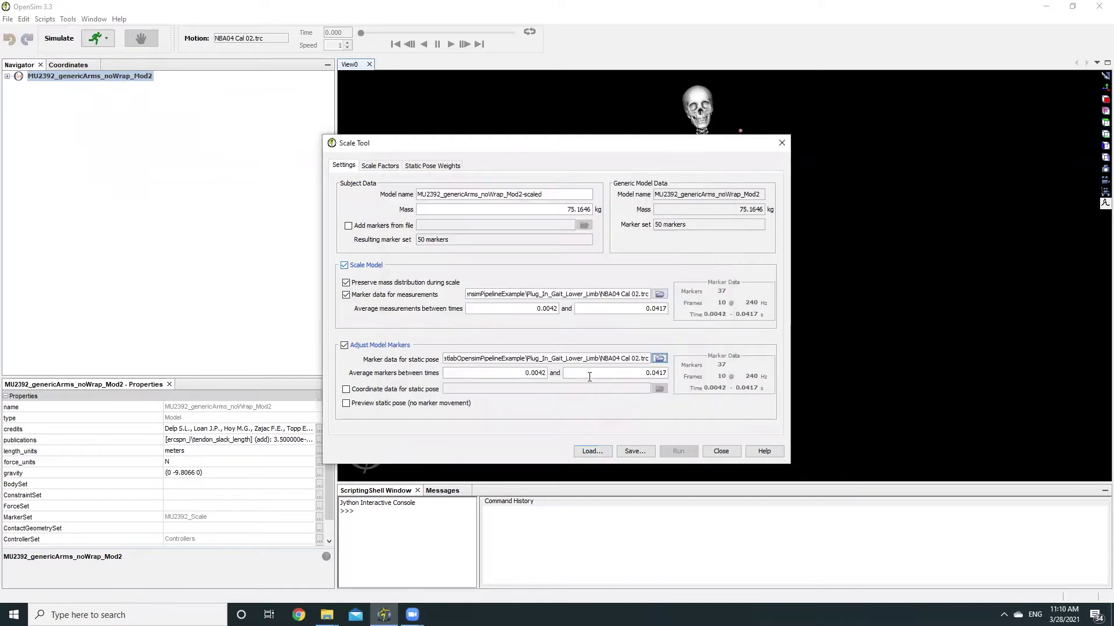
In Static Pose Weights, disable missing markers T7, RMEPI, RMMAL, RMFS, RMFL, LMEPI, LMMAL, LMFS, LMFL
left_click(444, 170)
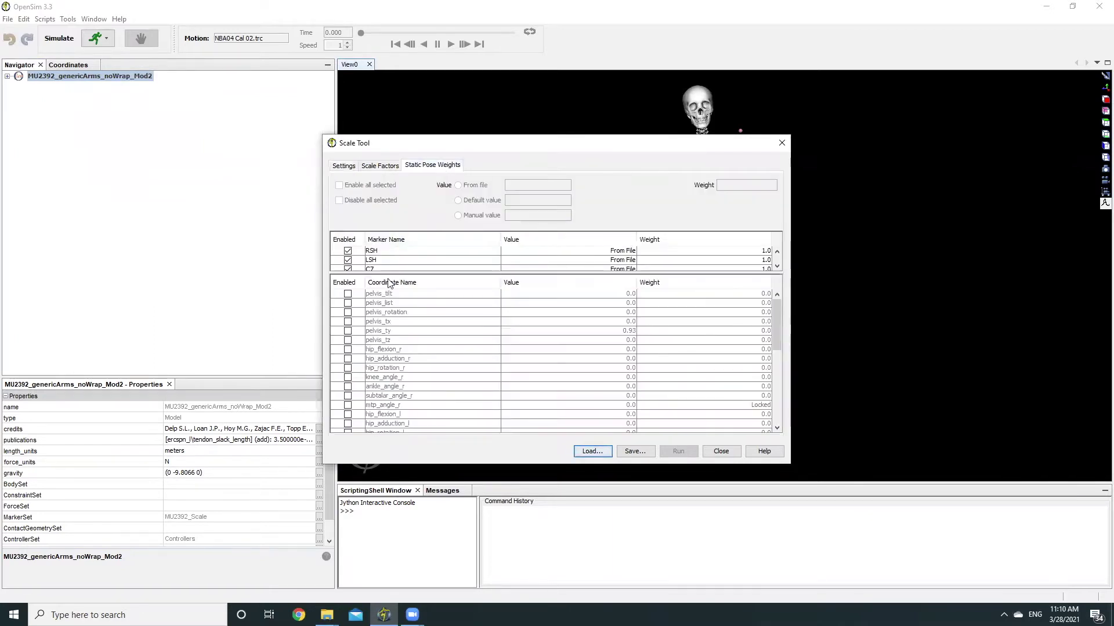
left_click_drag(427, 274, 426, 413)
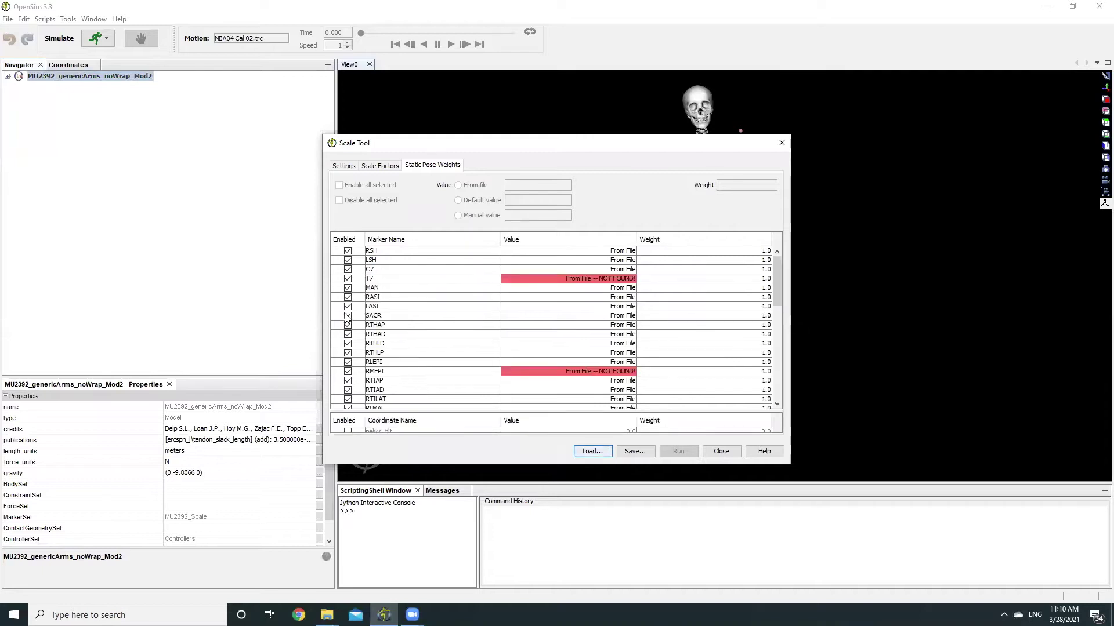
left_click(347, 279)
left_click(349, 372)
scroll(398, 347, "down", 2)
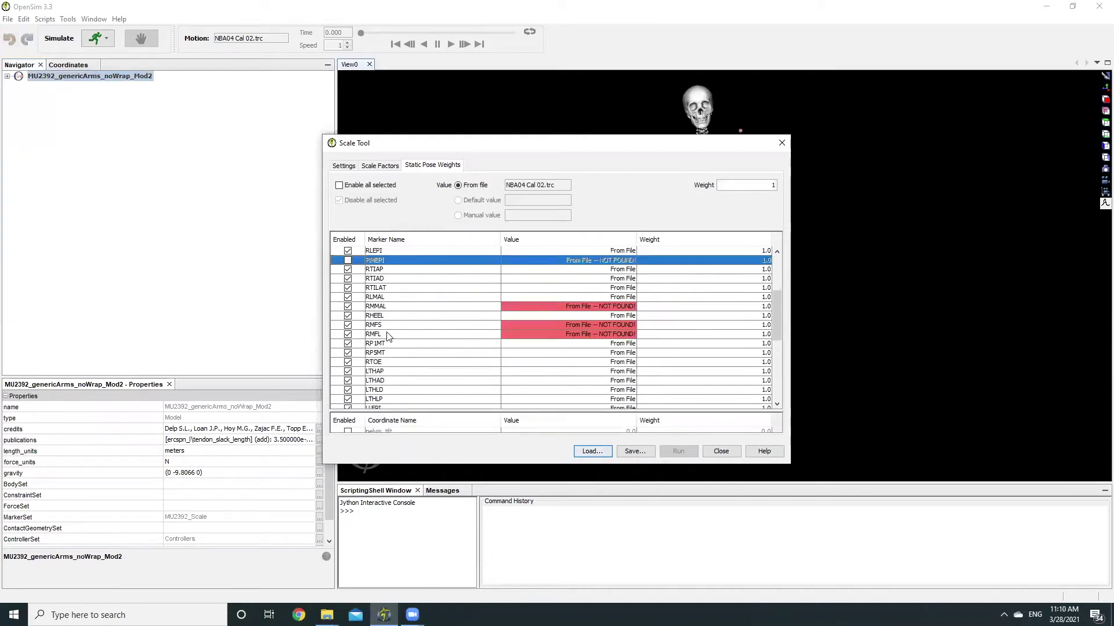
left_click(348, 307)
left_click(348, 326)
left_click(348, 334)
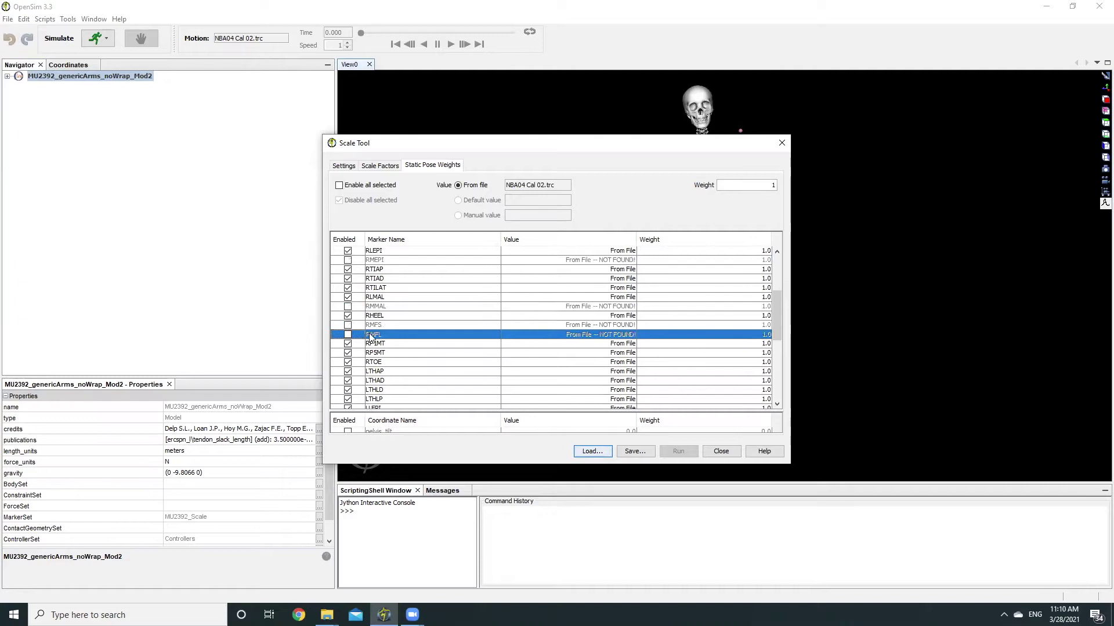
scroll(368, 304, "down", 5)
left_click(348, 279)
left_click(348, 324)
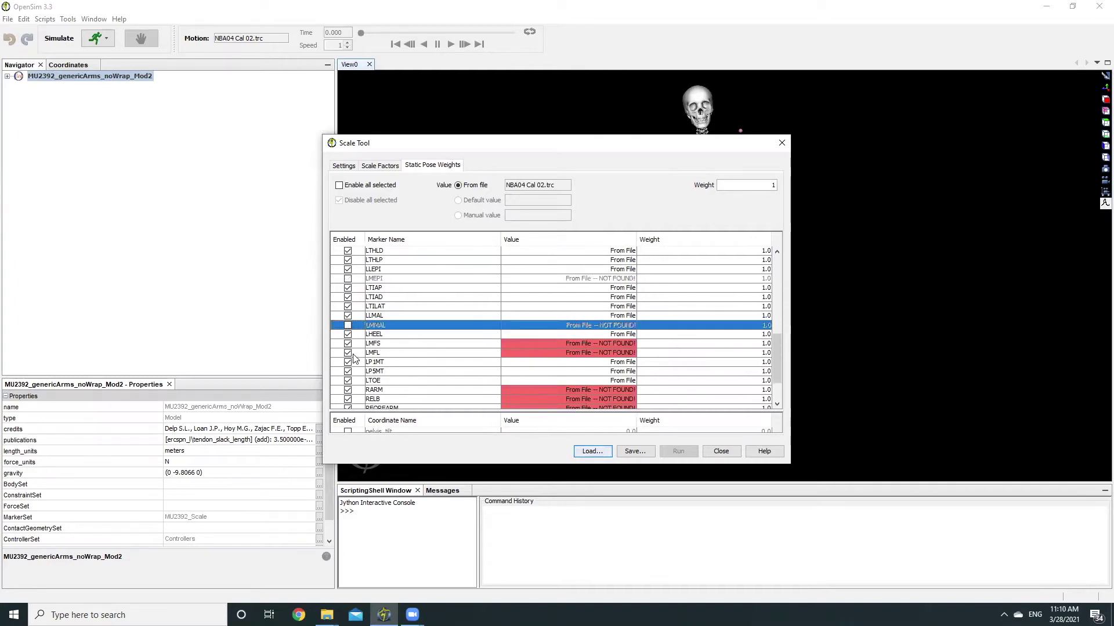
left_click(348, 343)
left_click(348, 353)
Disable the missing arm markers RARM, RELB, RFOREARM, RWR, LARM, LELB, LFOREARM and LWR
scroll(353, 356, "down", 2)
left_click(348, 339)
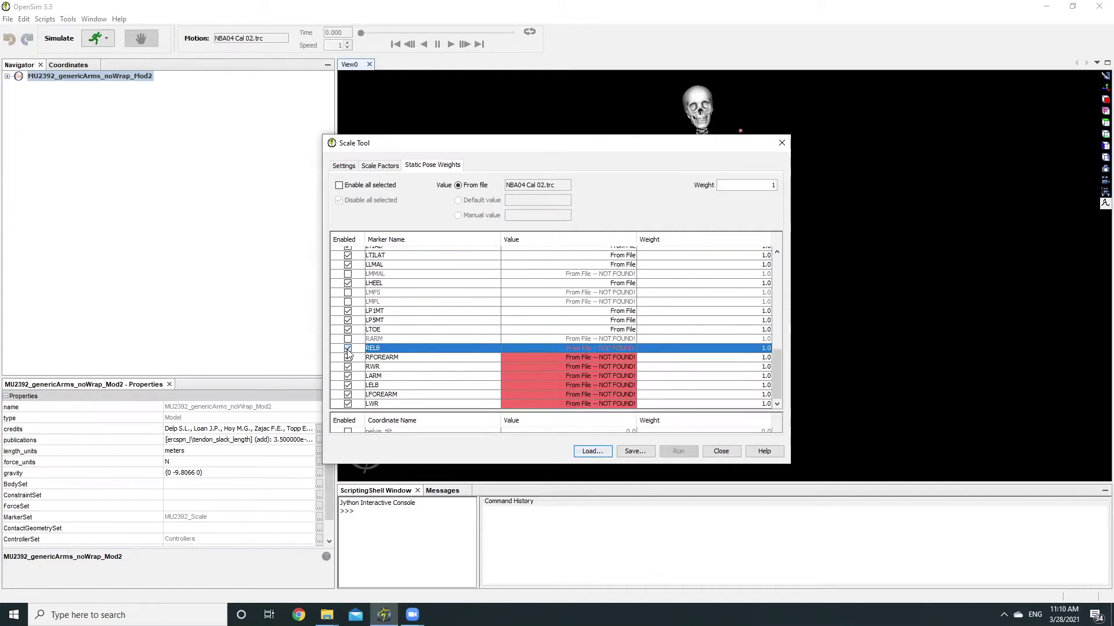
left_click(348, 348)
left_click(348, 357)
left_click(348, 375)
left_click(348, 366)
left_click(348, 385)
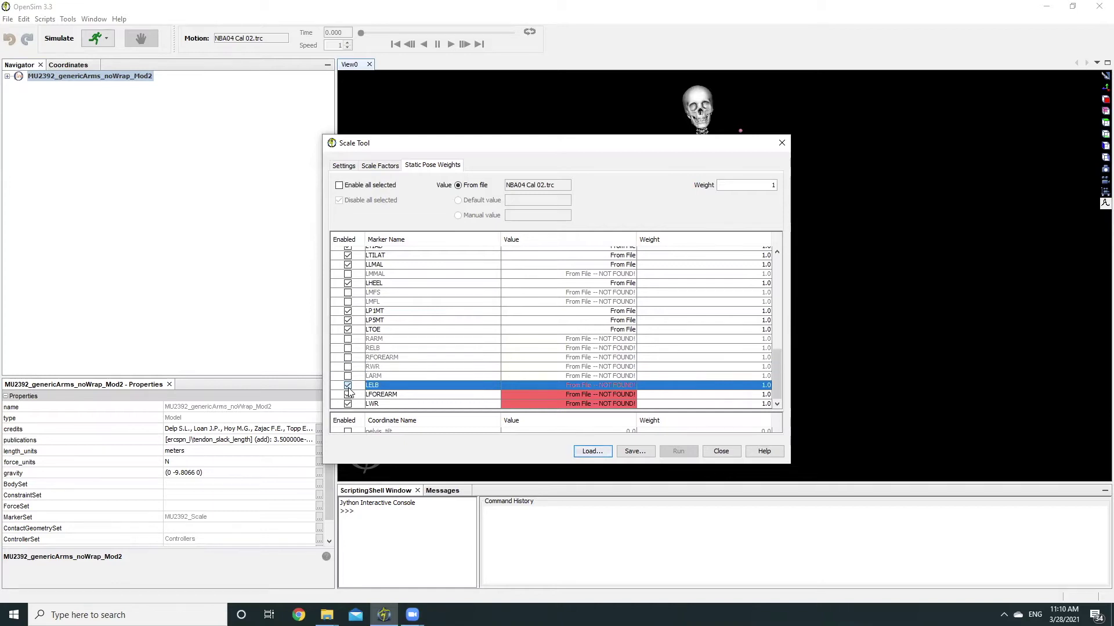
left_click(348, 394)
left_click(348, 403)
scroll(420, 353, "up", 10)
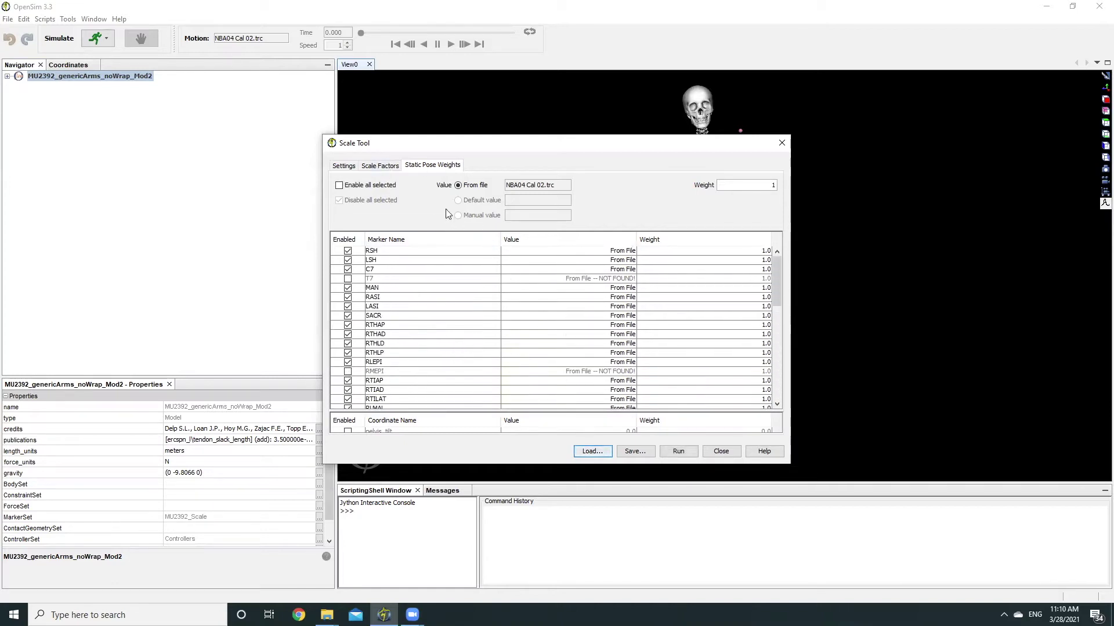
Run scaling to produce MU2392_genericArms_noWrap_Mod2-scaled, then close the Scale Tool
left_click(382, 166)
left_click(430, 164)
left_click(678, 453)
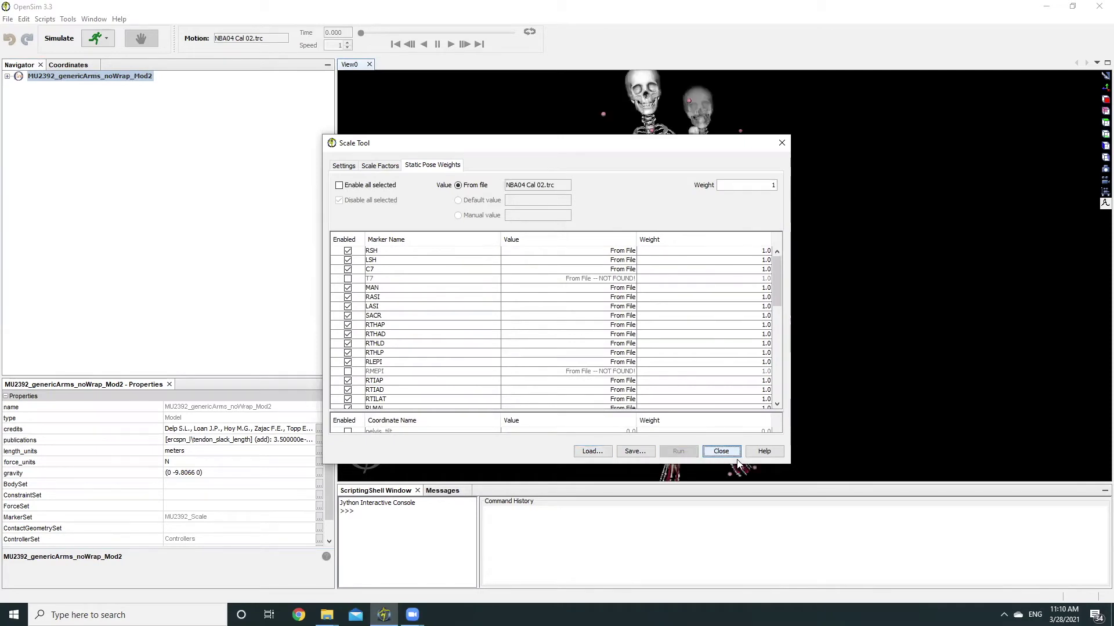
left_click(721, 451)
left_click_drag(695, 405, 618, 291)
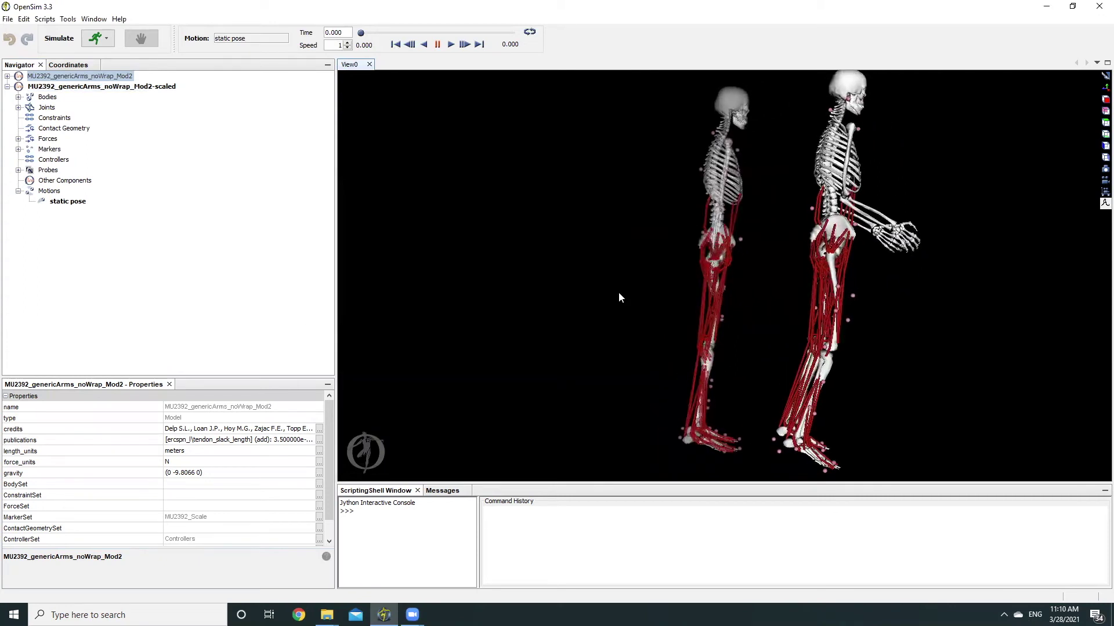
Preview the NBA04 Cal 02 experimental markers alongside both skeletons
left_click(7, 19)
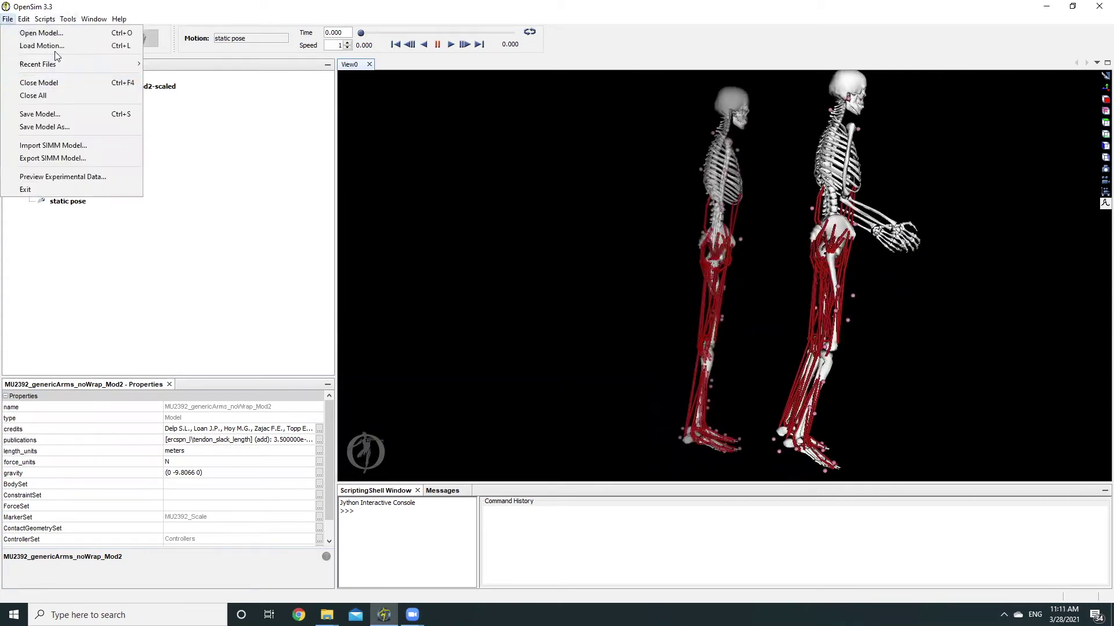
left_click(65, 177)
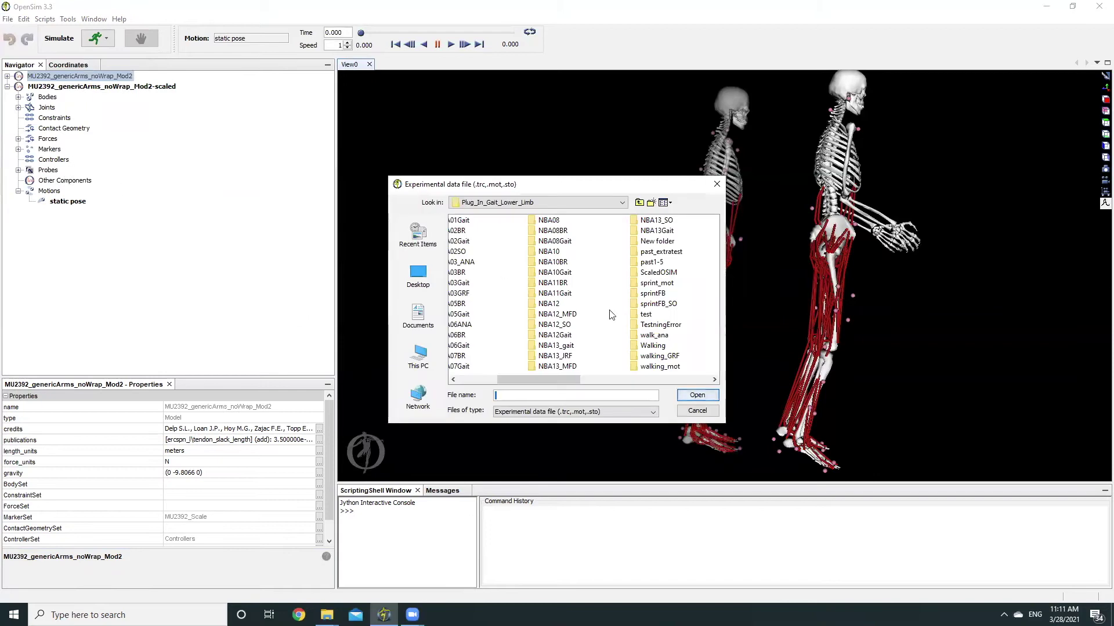
left_click_drag(601, 381, 652, 377)
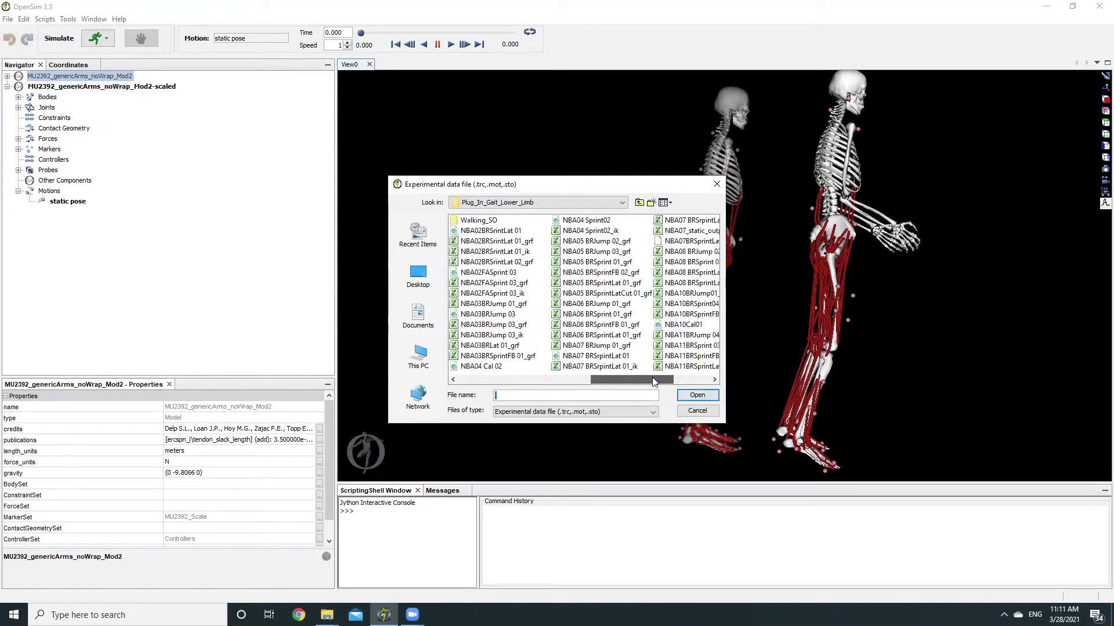
left_click(505, 367)
left_click(697, 395)
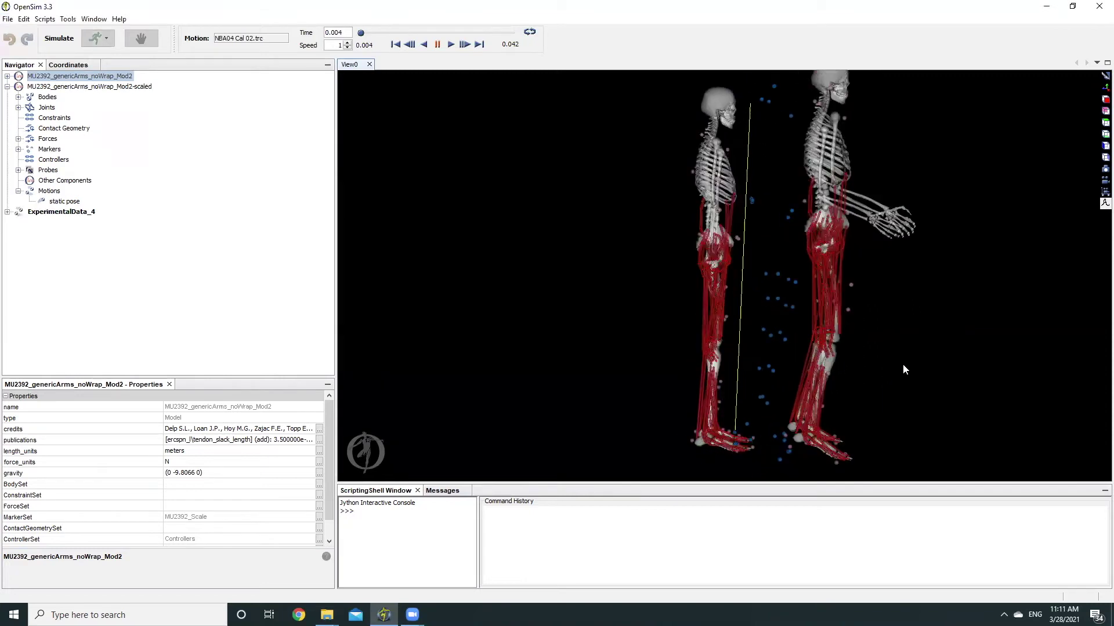
left_click_drag(908, 267, 800, 124)
mouse_move(778, 275)
left_mouse_down()
mouse_move(840, 331)
mouse_move(871, 388)
mouse_move(933, 384)
mouse_move(930, 364)
mouse_move(967, 356)
left_mouse_up()
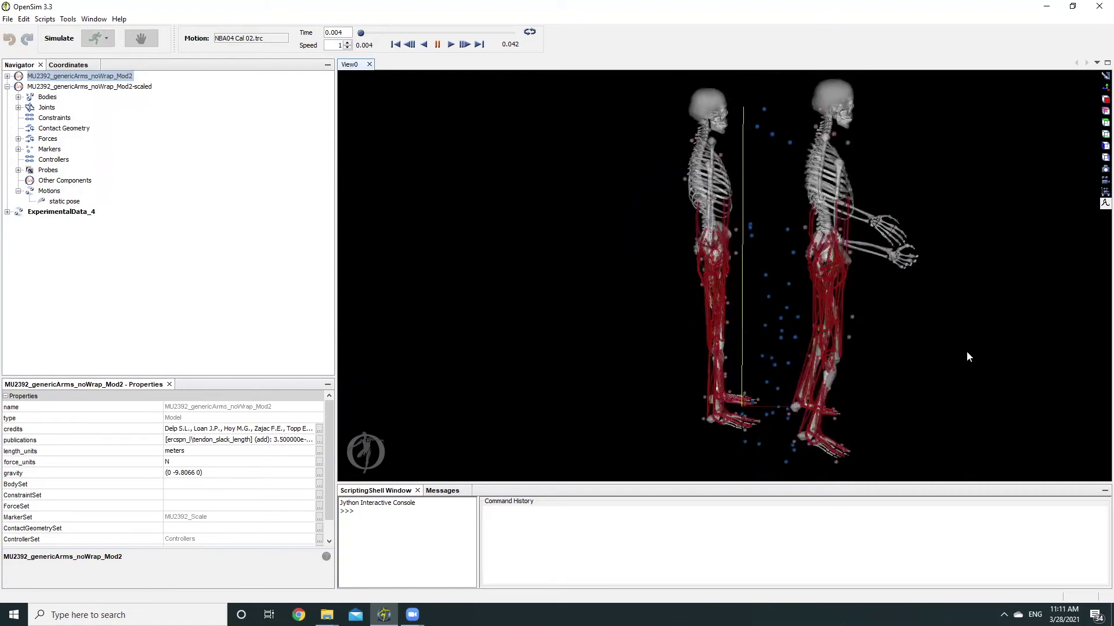
Remove the ExperimentalData_4 preview and bring up the generic model's context menu
right_click(82, 216)
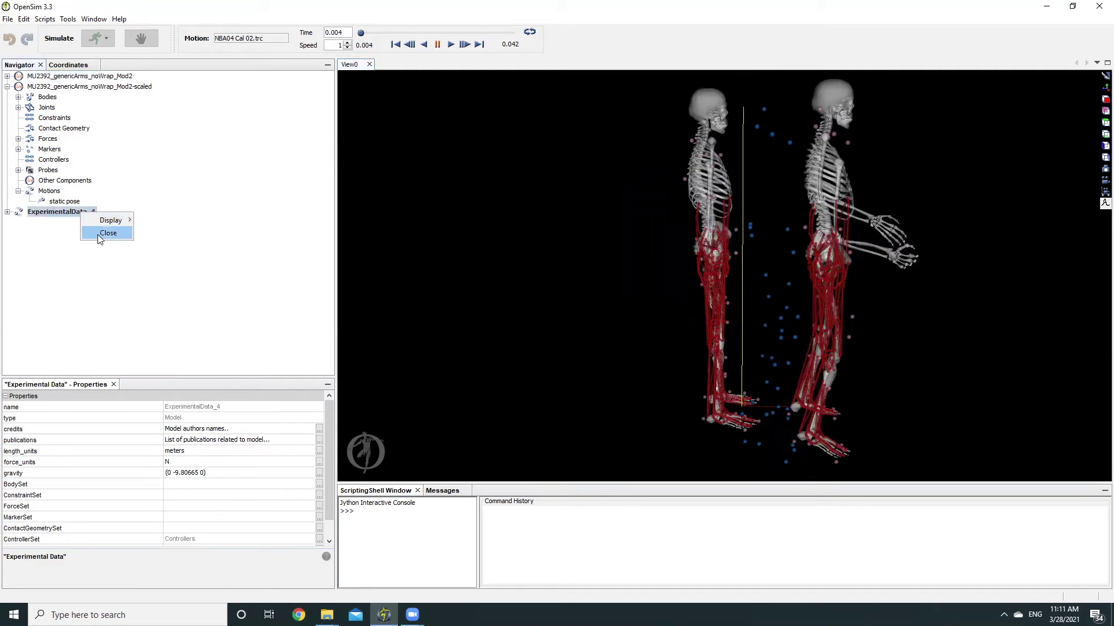
left_click(107, 233)
left_click(50, 78)
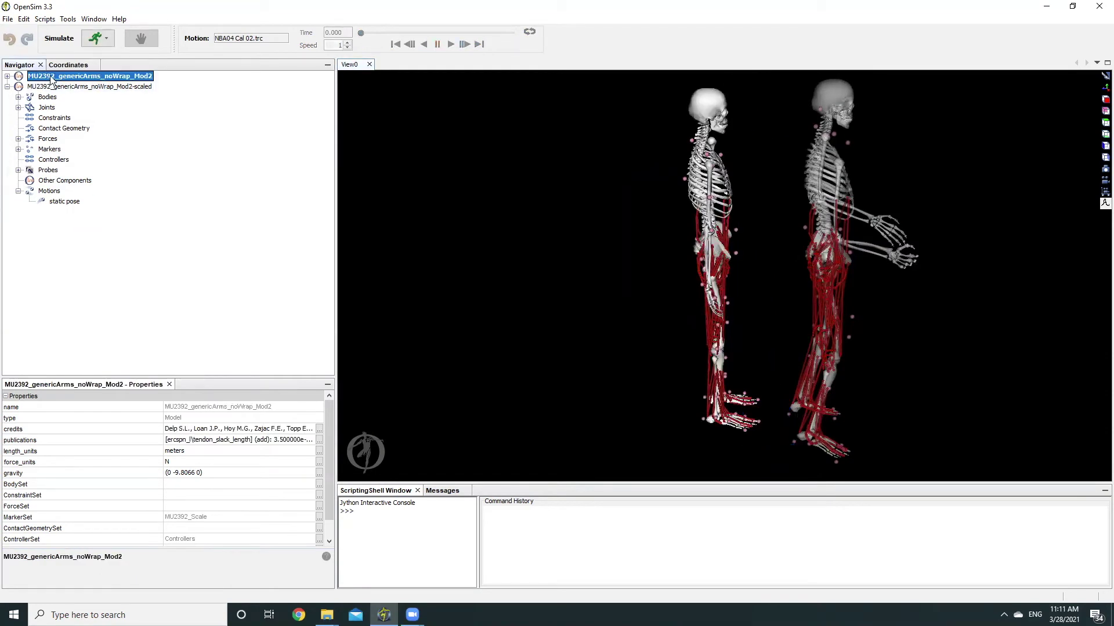
right_click(52, 79)
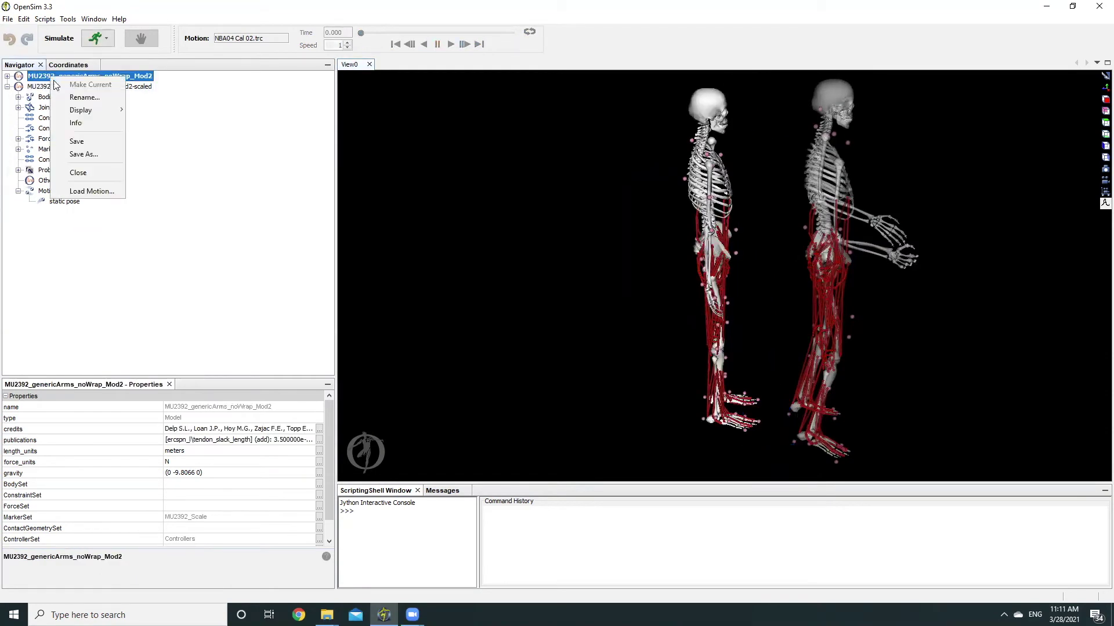
Close the generic model and load NBA04 Sprint02.trc as trial data in the Inverse Kinematics Tool
left_click(78, 172)
left_click_drag(817, 331, 792, 334)
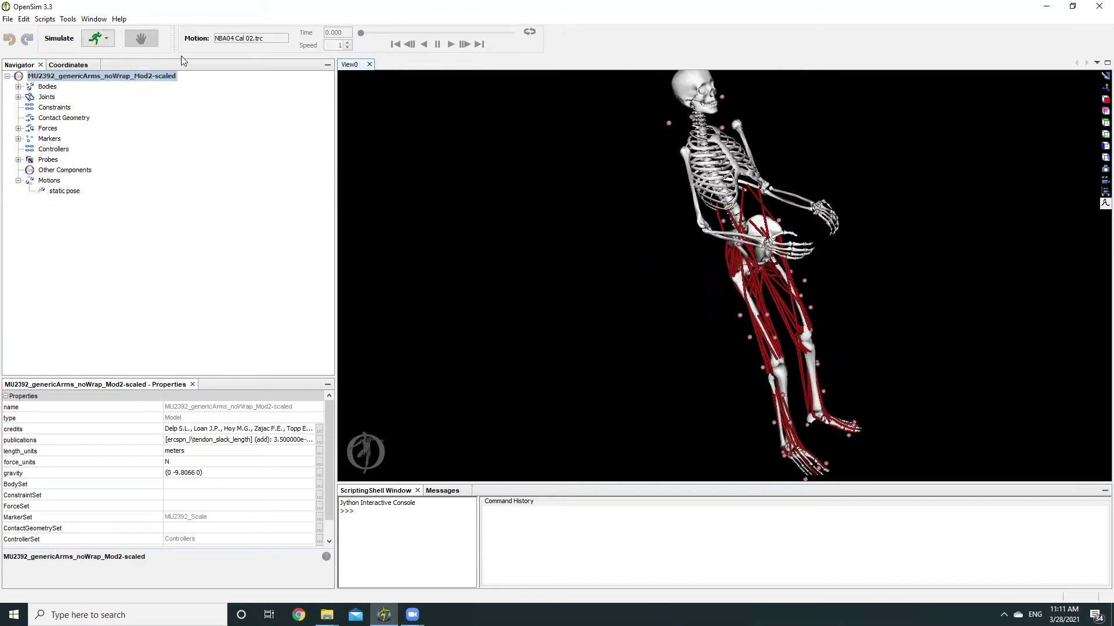
left_click(68, 19)
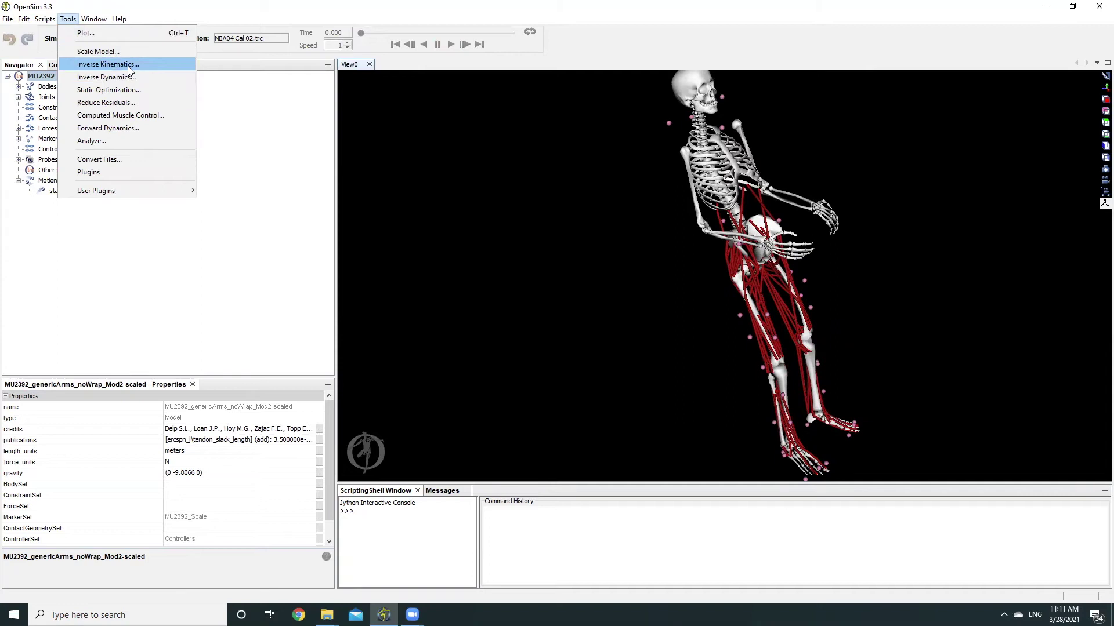
left_click(127, 65)
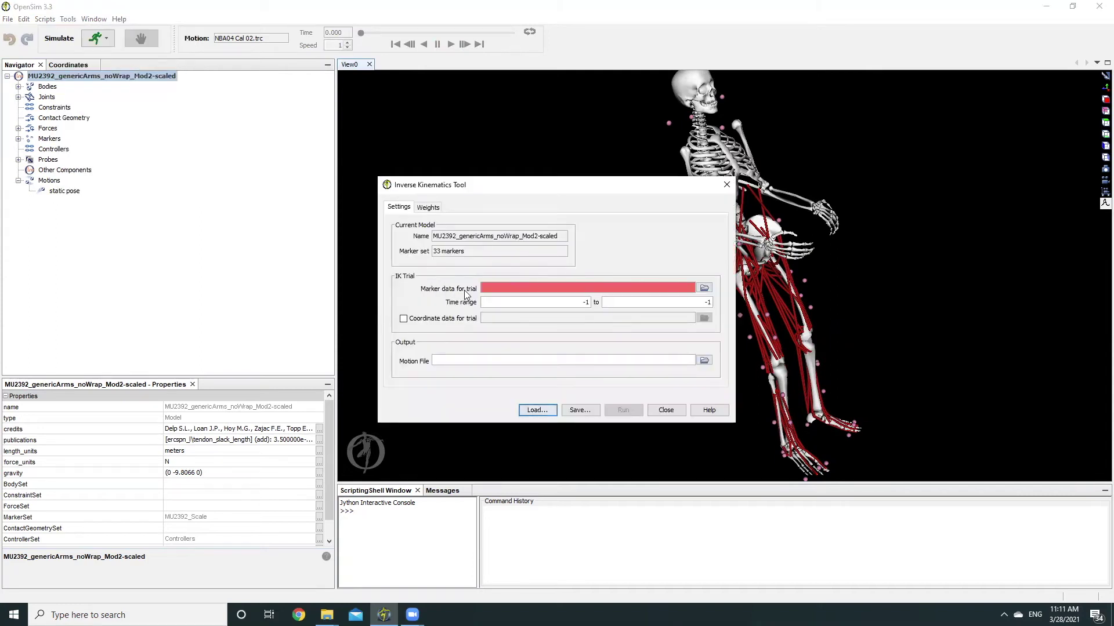
left_click(704, 288)
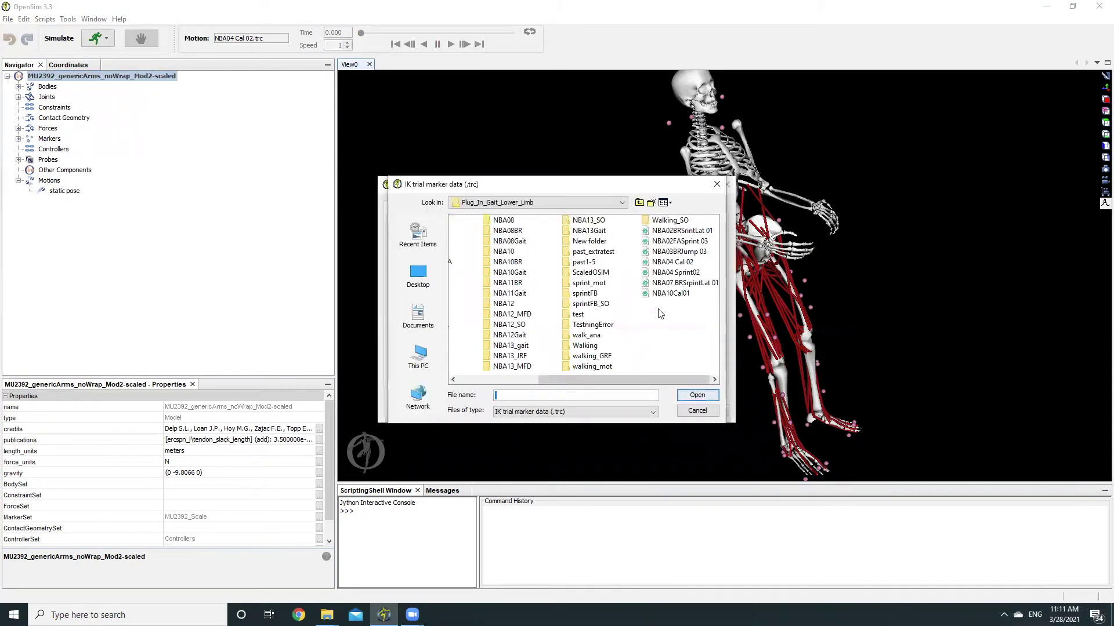
left_click(674, 273)
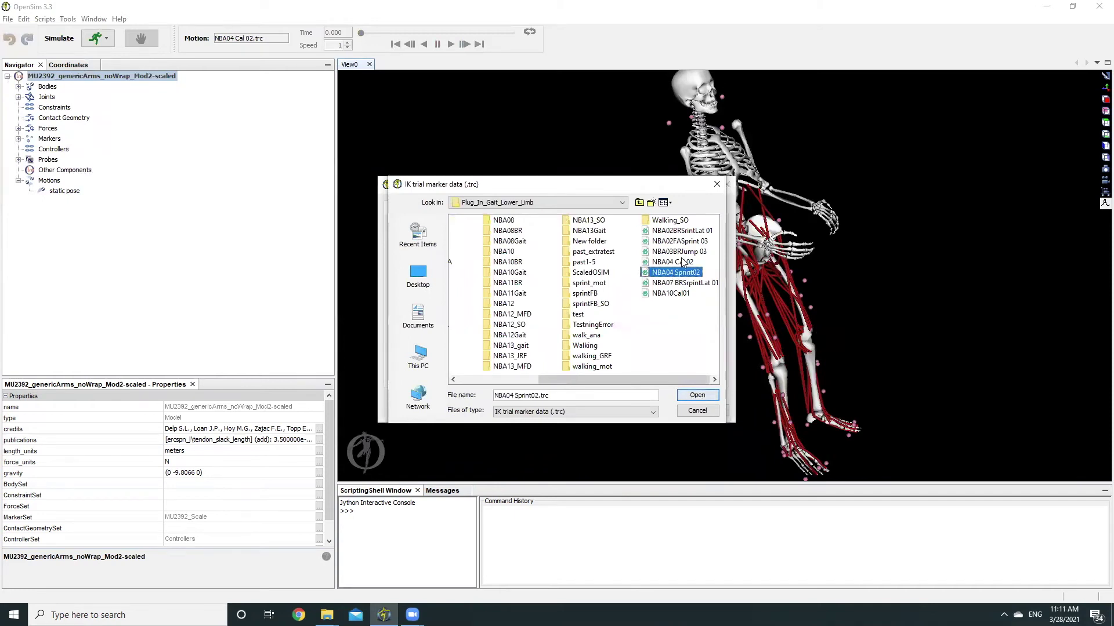
left_click(690, 397)
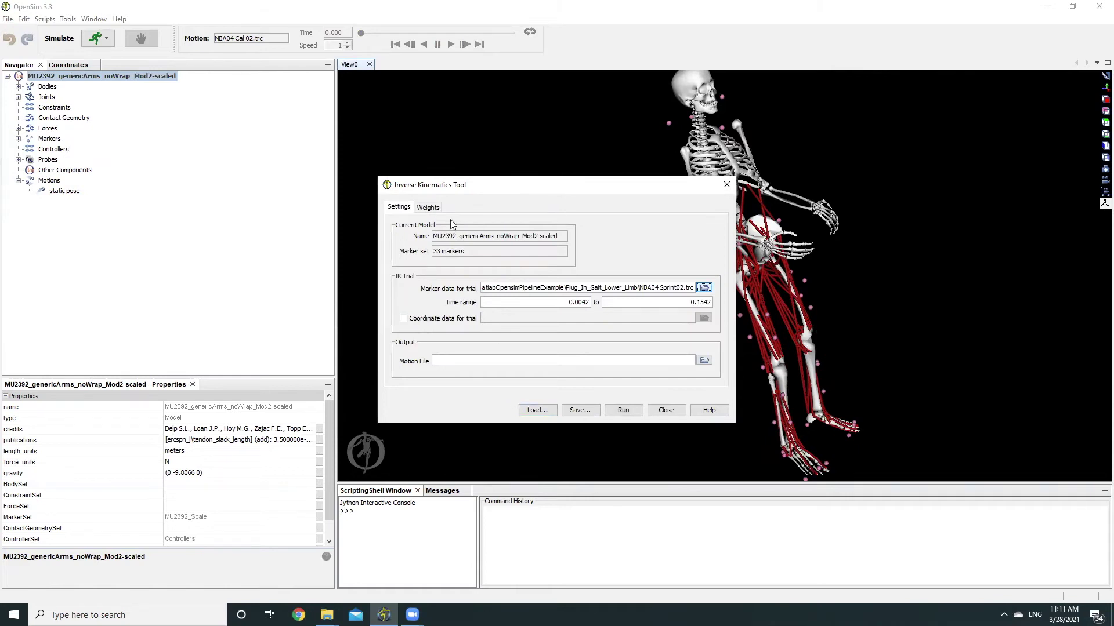
left_click(429, 207)
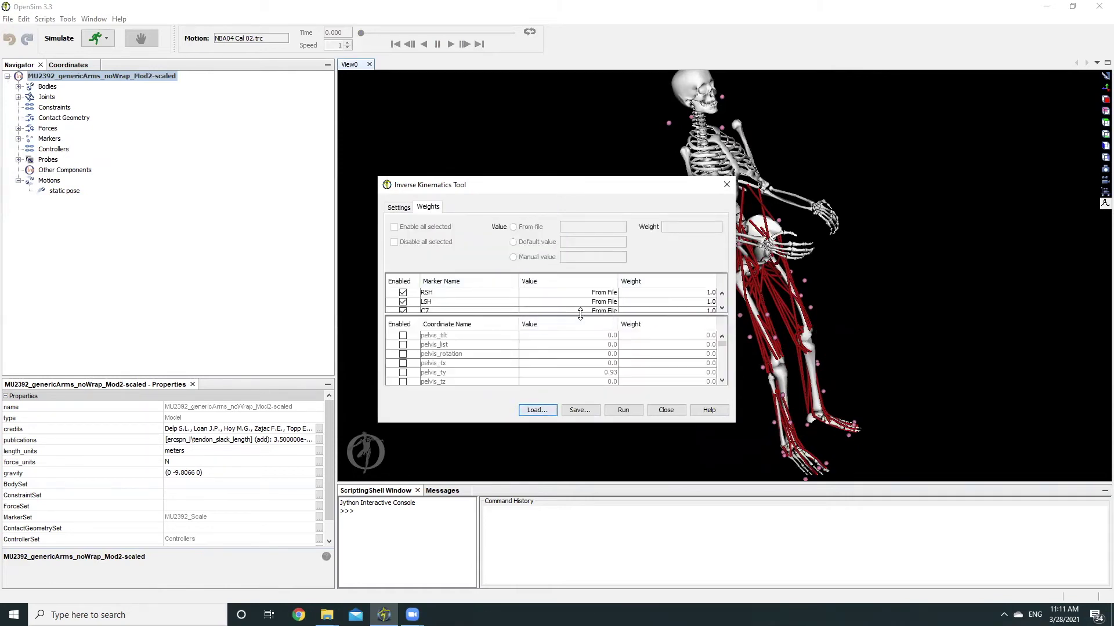
left_click_drag(580, 316, 586, 367)
scroll(543, 323, "down", 5)
scroll(546, 321, "up", 5)
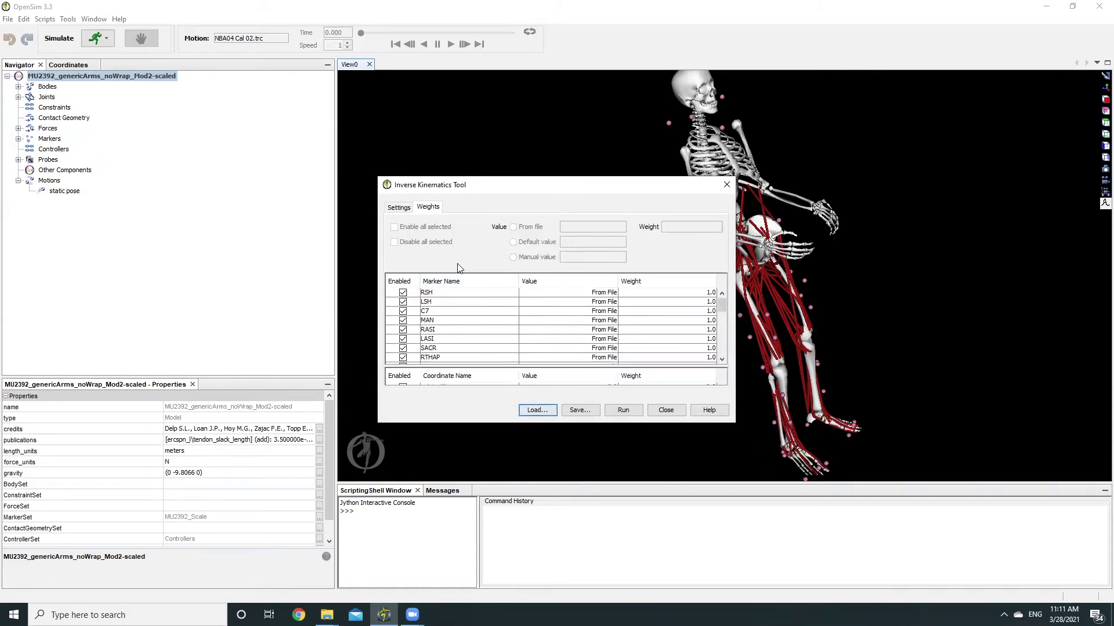
left_click(399, 207)
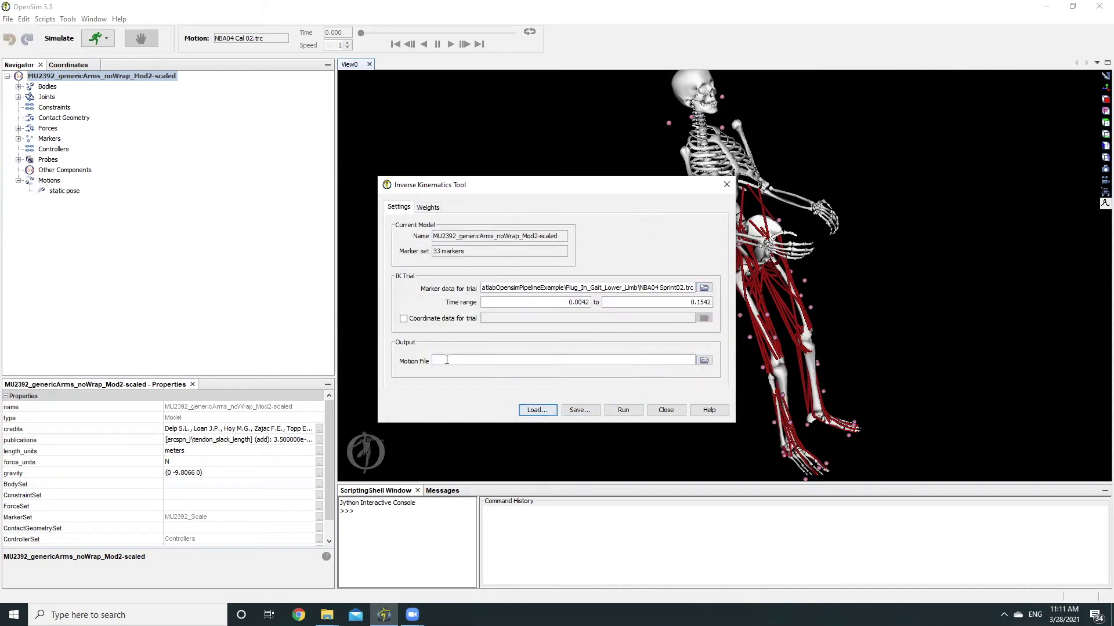
left_click(513, 361)
left_click(705, 360)
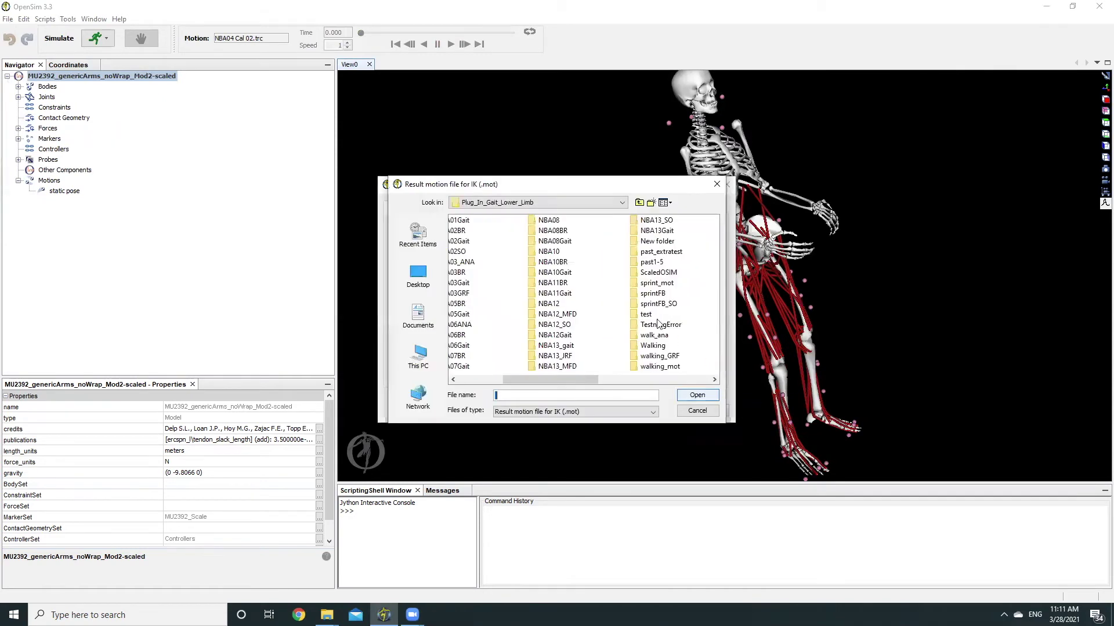
left_click(639, 203)
left_click(510, 242)
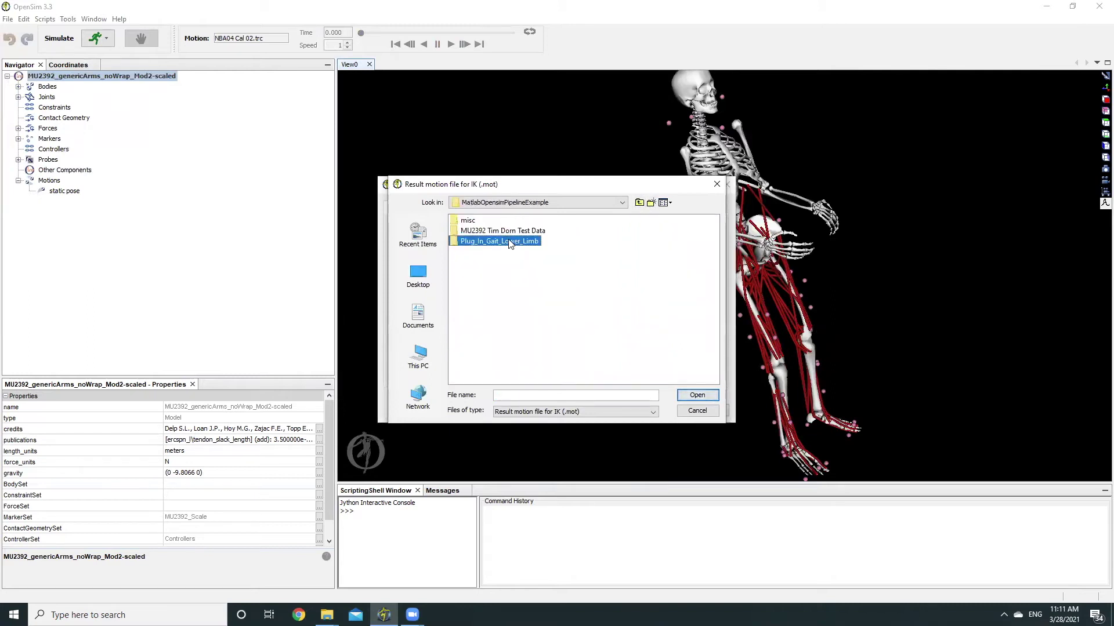
left_click(611, 394)
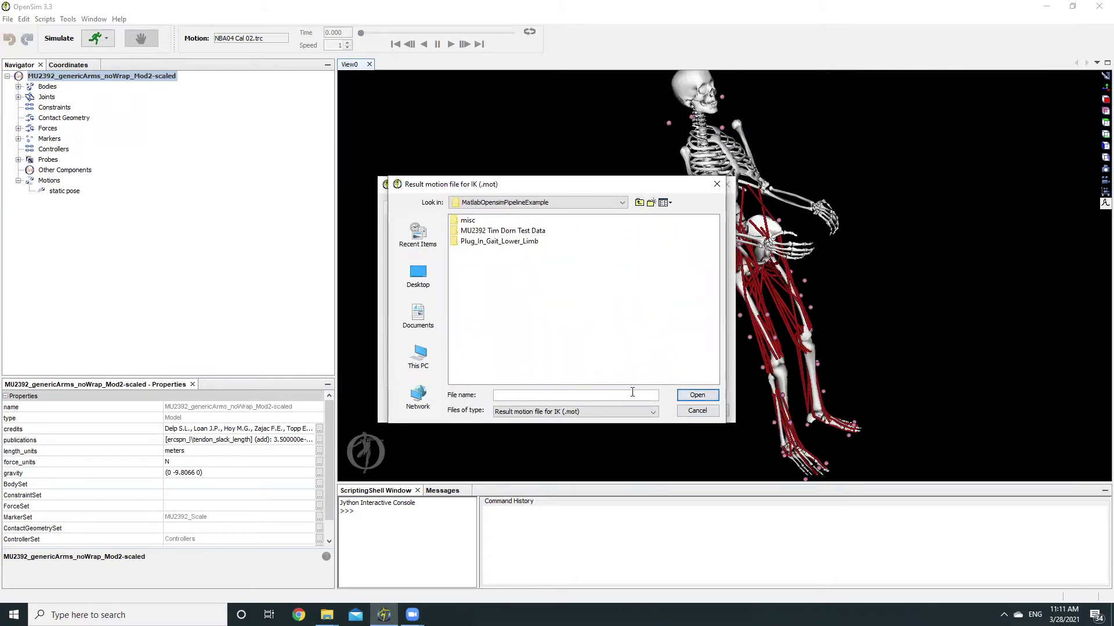
left_click(715, 398)
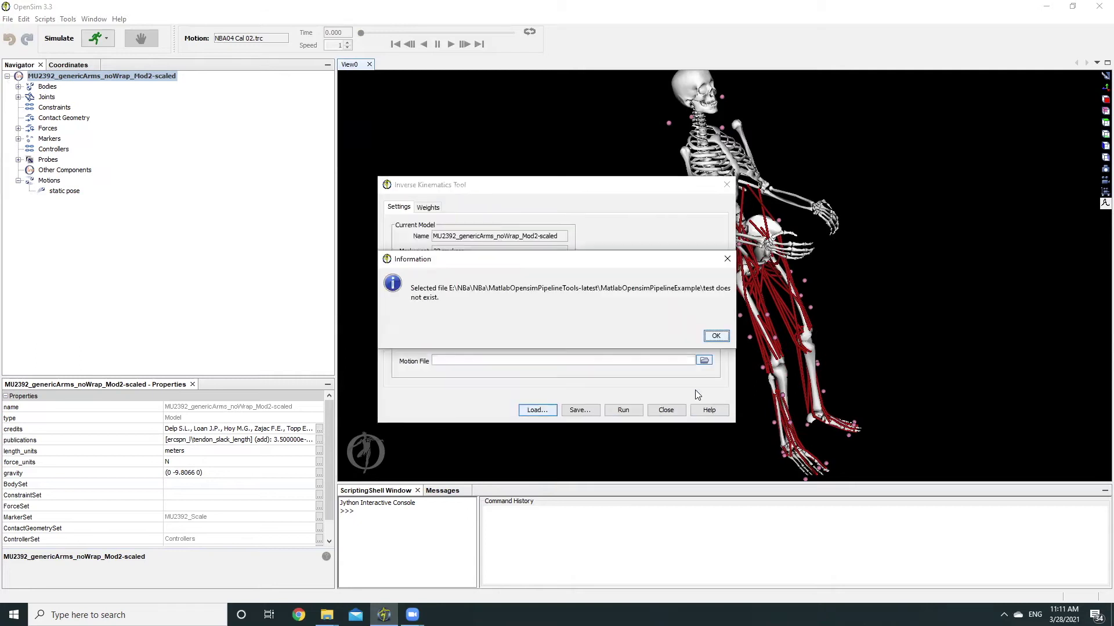
left_click(715, 336)
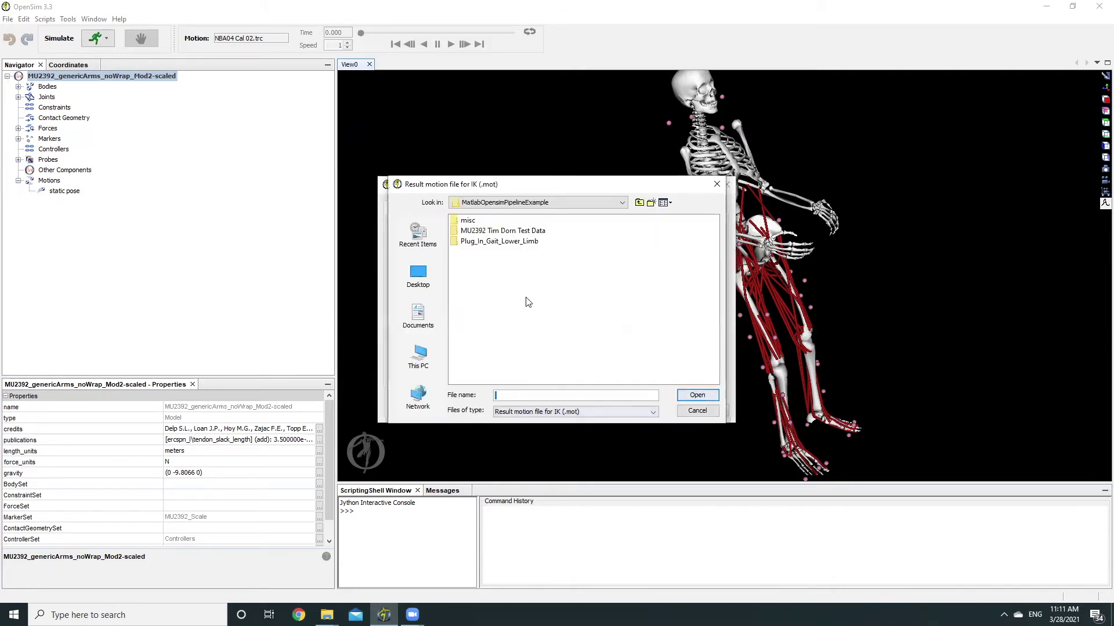
left_click(522, 243)
left_click(698, 395)
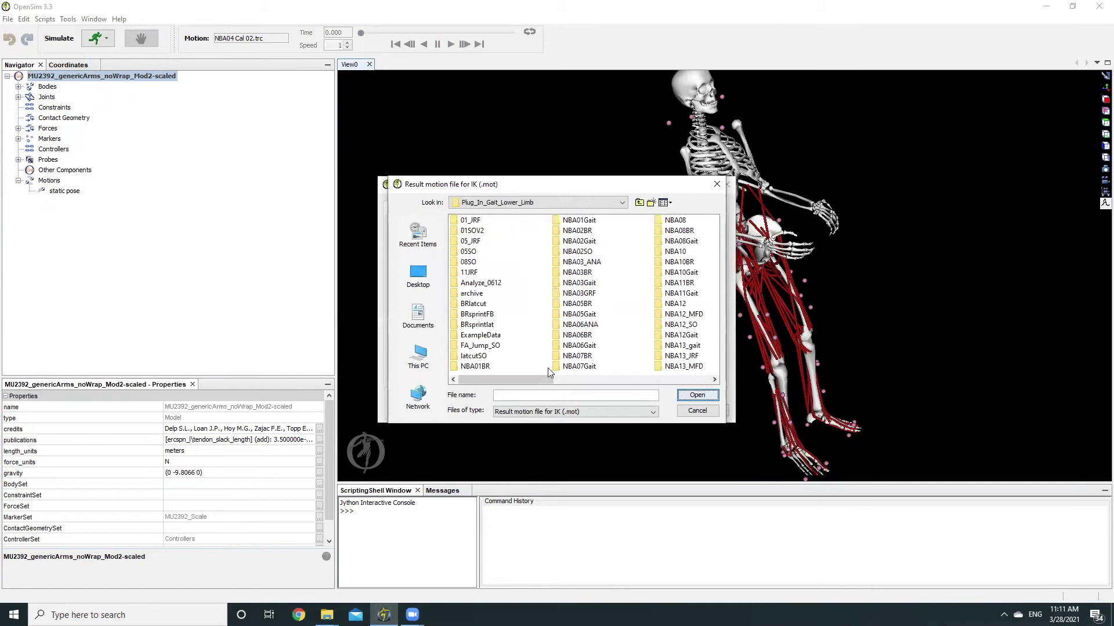
left_click_drag(602, 380, 747, 377)
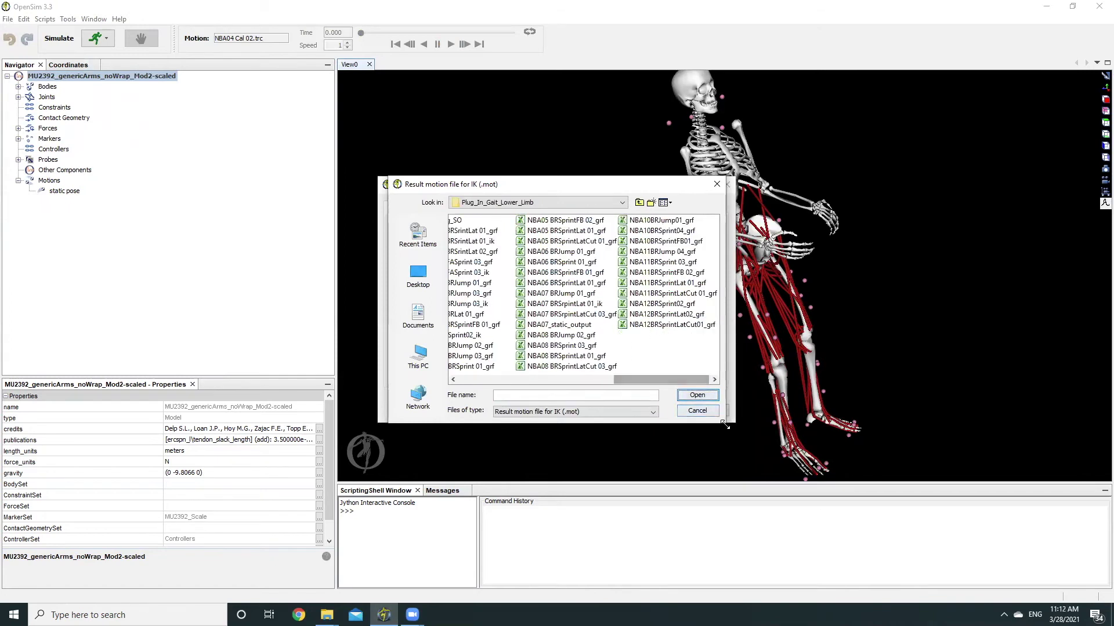
left_click(699, 412)
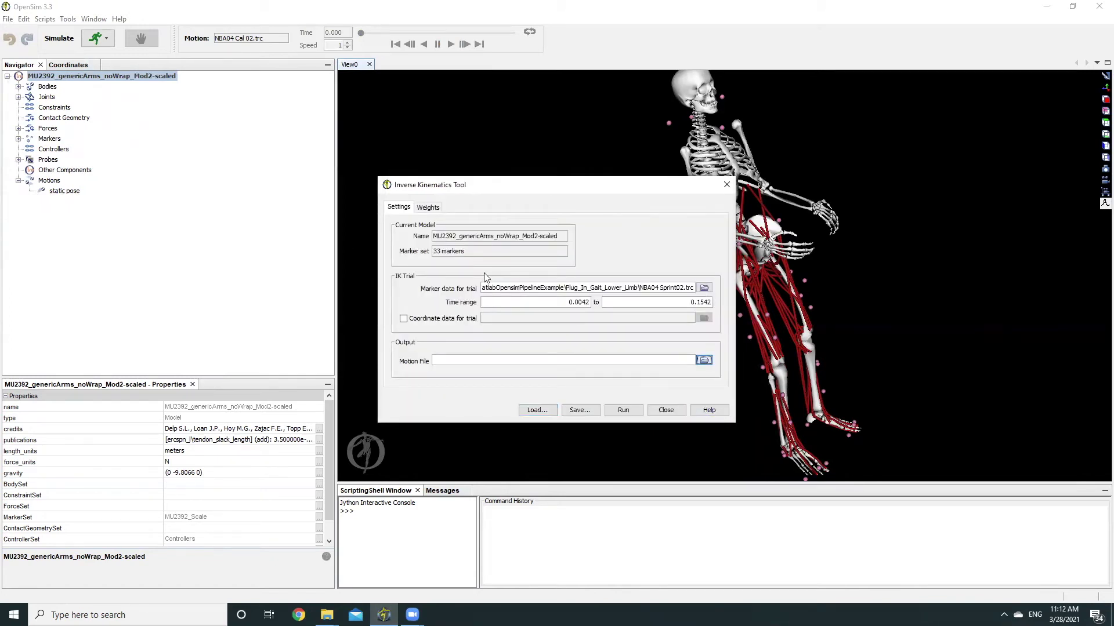
Run inverse kinematics on the NBA04 Sprint02 trial and play back the Results motion
left_click(429, 207)
left_click(399, 207)
left_click(624, 411)
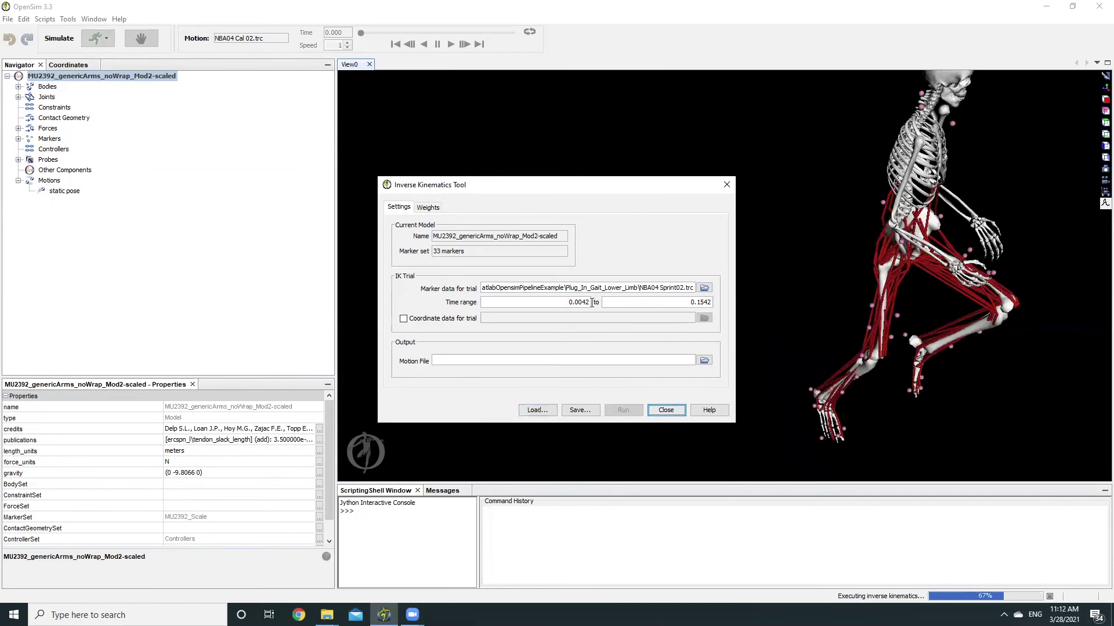
left_click_drag(701, 190, 553, 204)
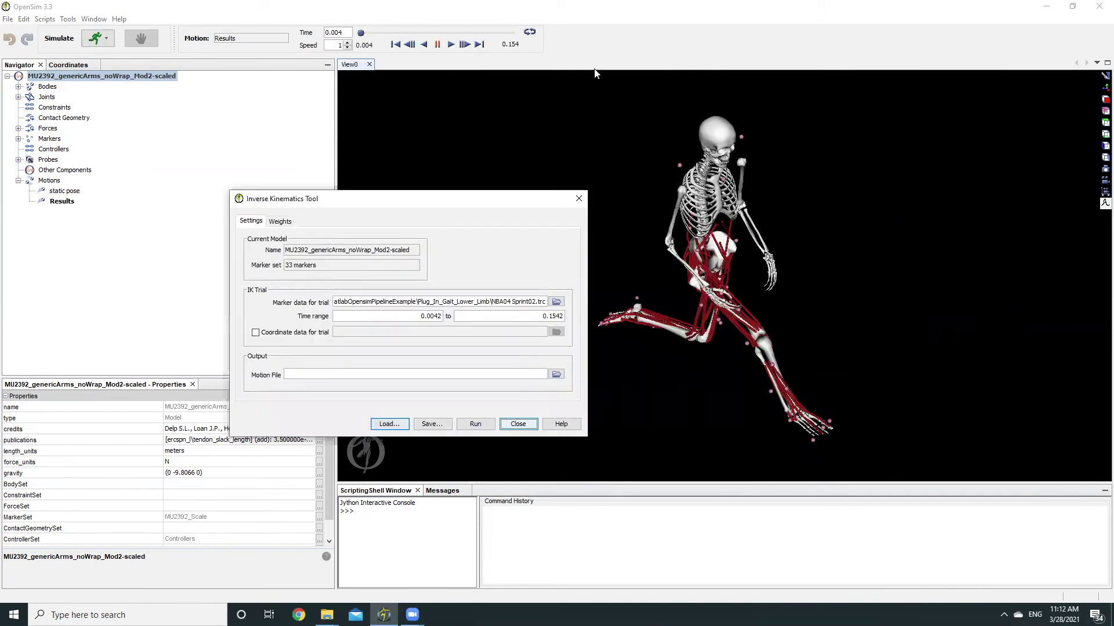
left_click(364, 36)
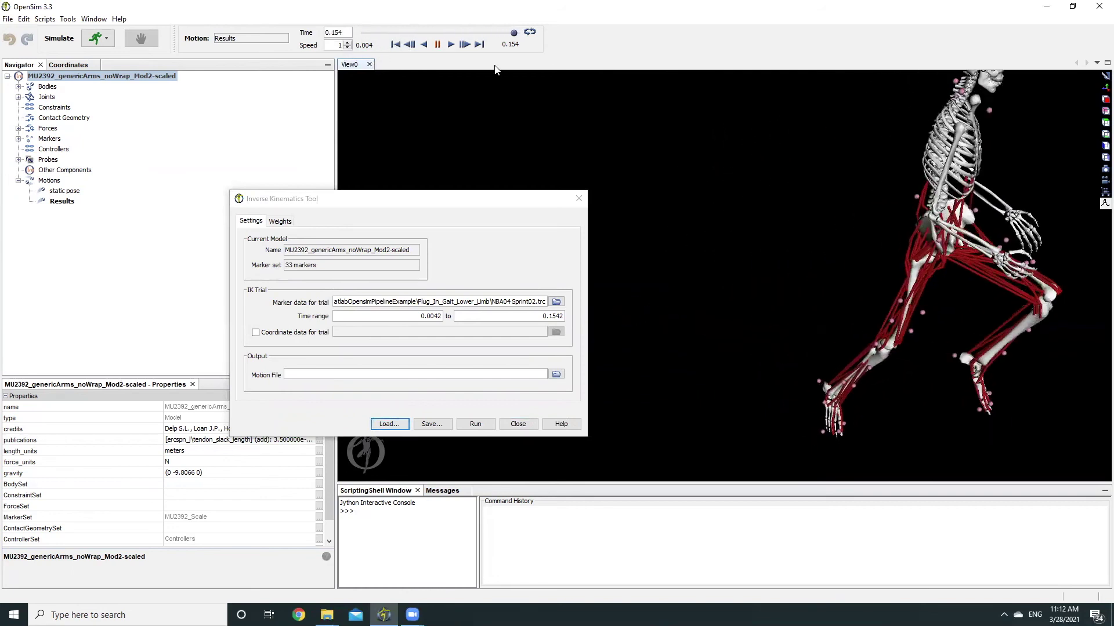
Save the IK setup file as sprinttest, then close the Inverse Kinematics Tool
left_click(431, 424)
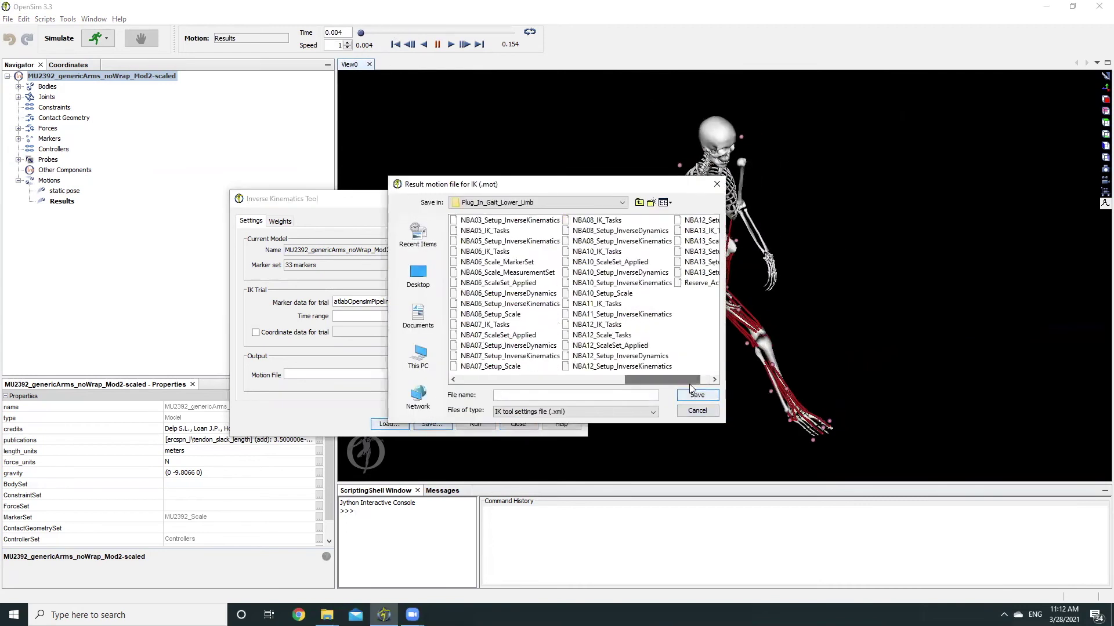
left_click_drag(690, 386, 698, 386)
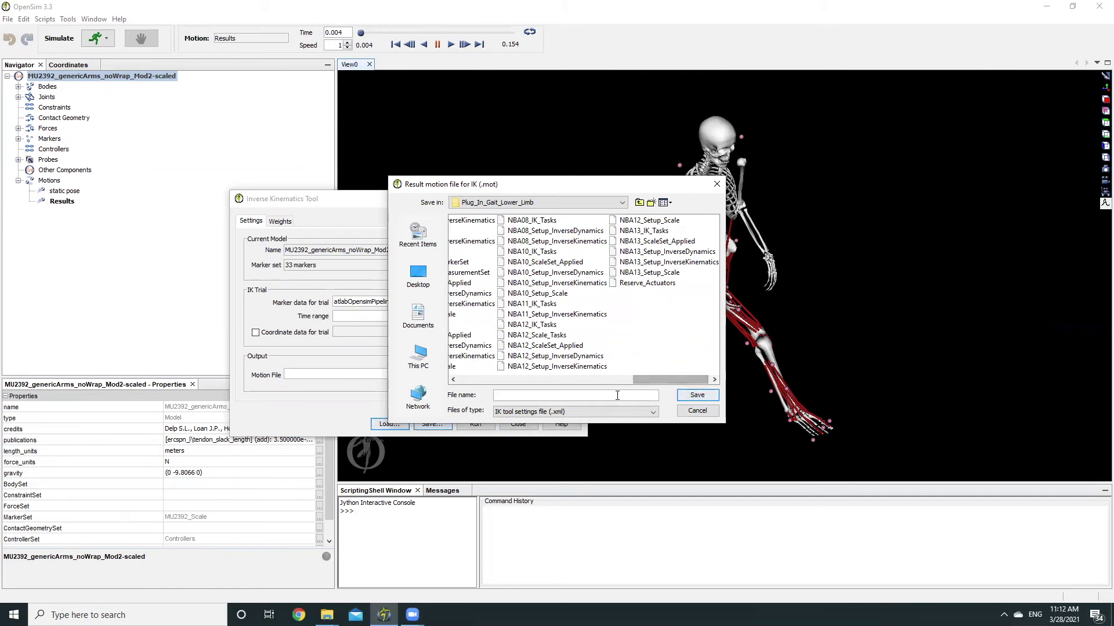
type("s")
type("printte")
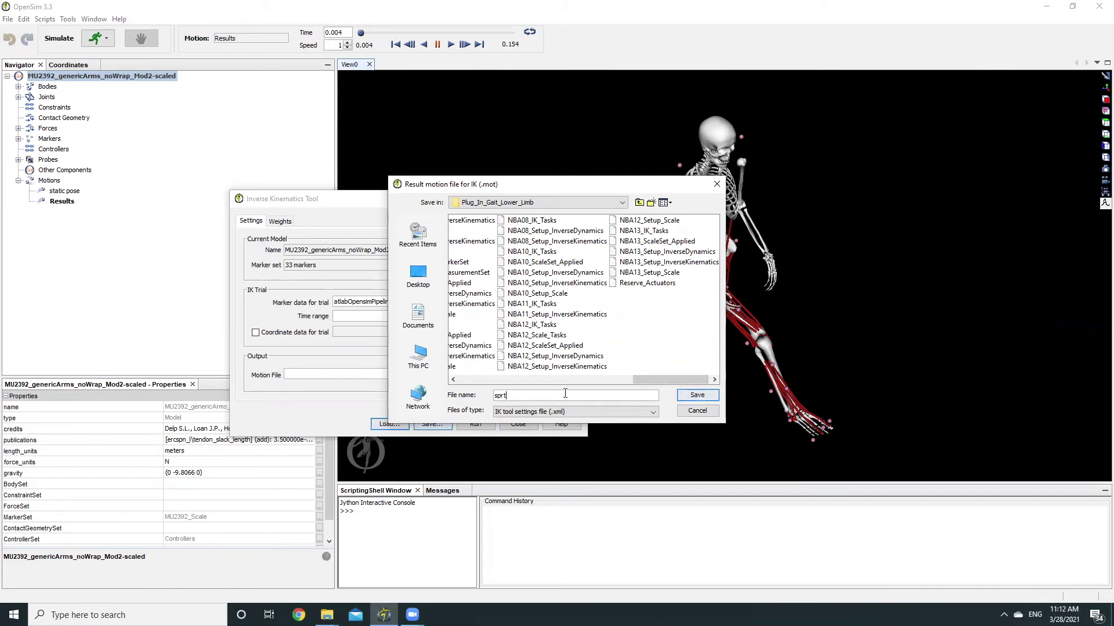
type("st")
left_click(702, 397)
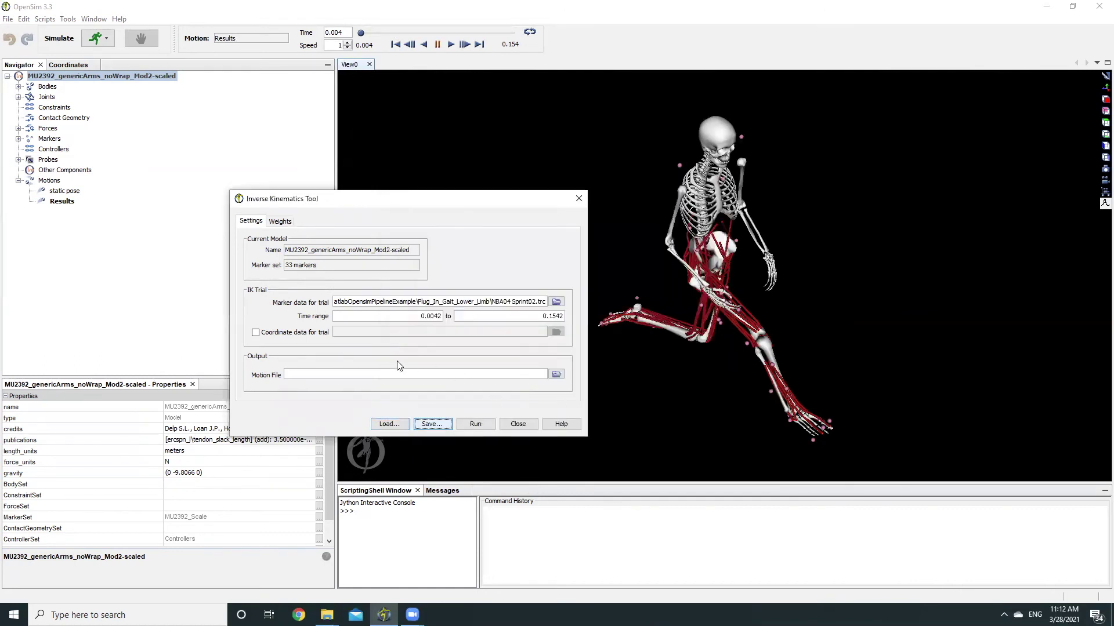
left_click(525, 424)
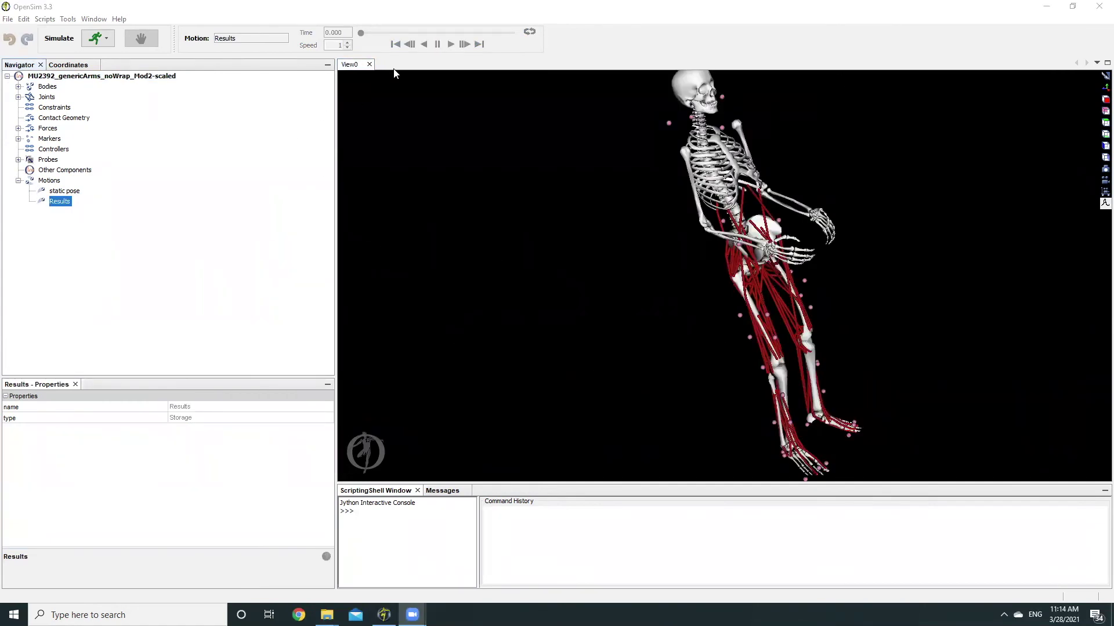
Save the Results motion under the new name test1.mot
left_click(57, 207)
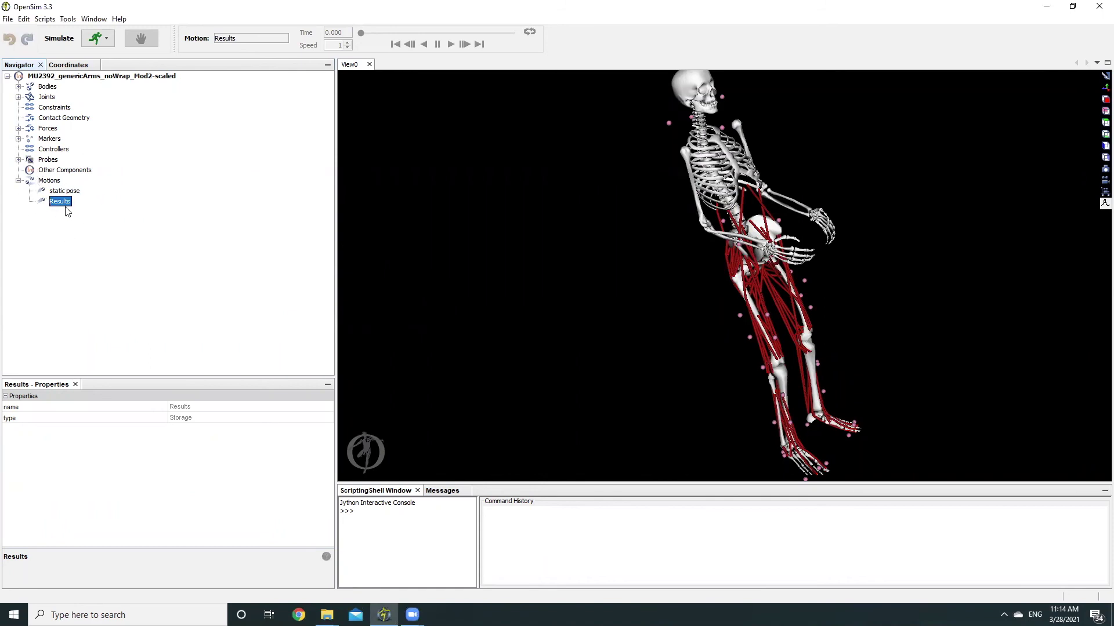
right_click(62, 202)
left_click(110, 272)
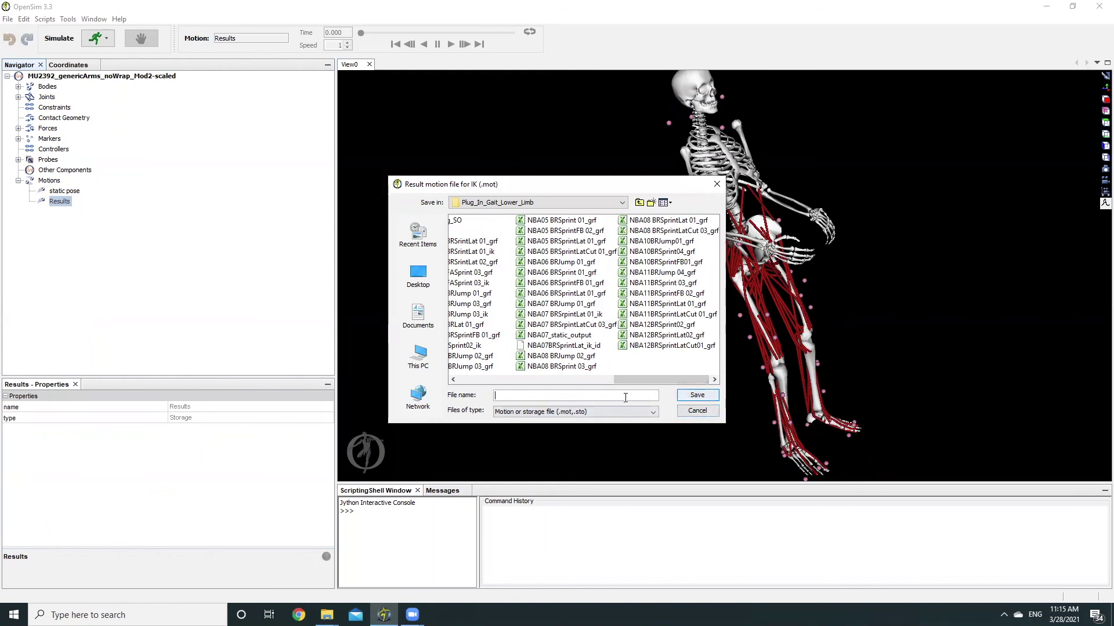
type("test1")
left_click(698, 395)
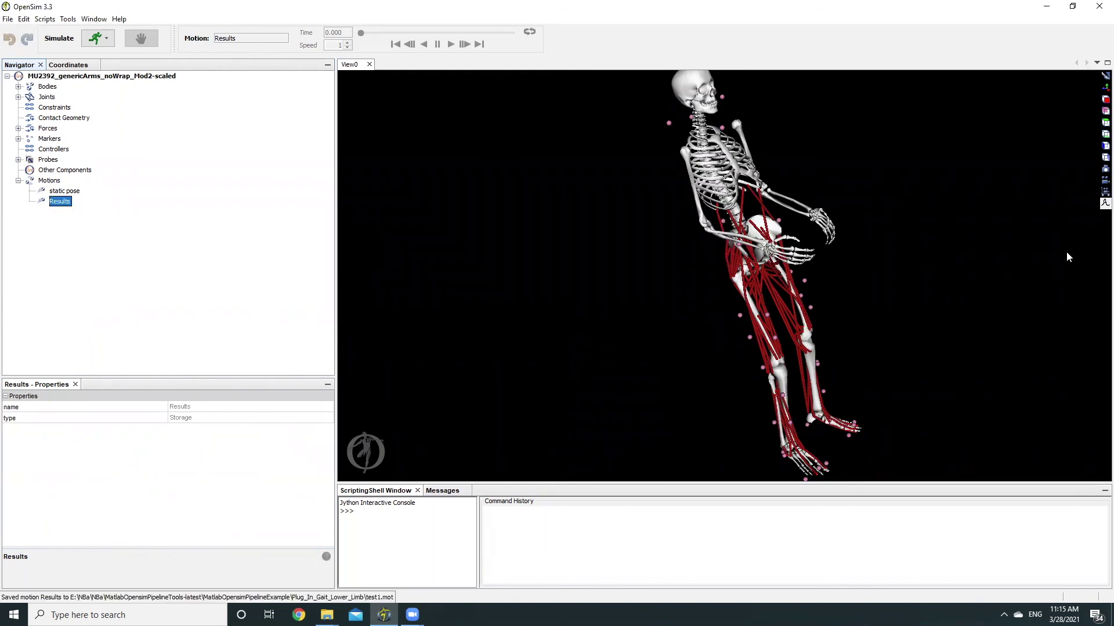